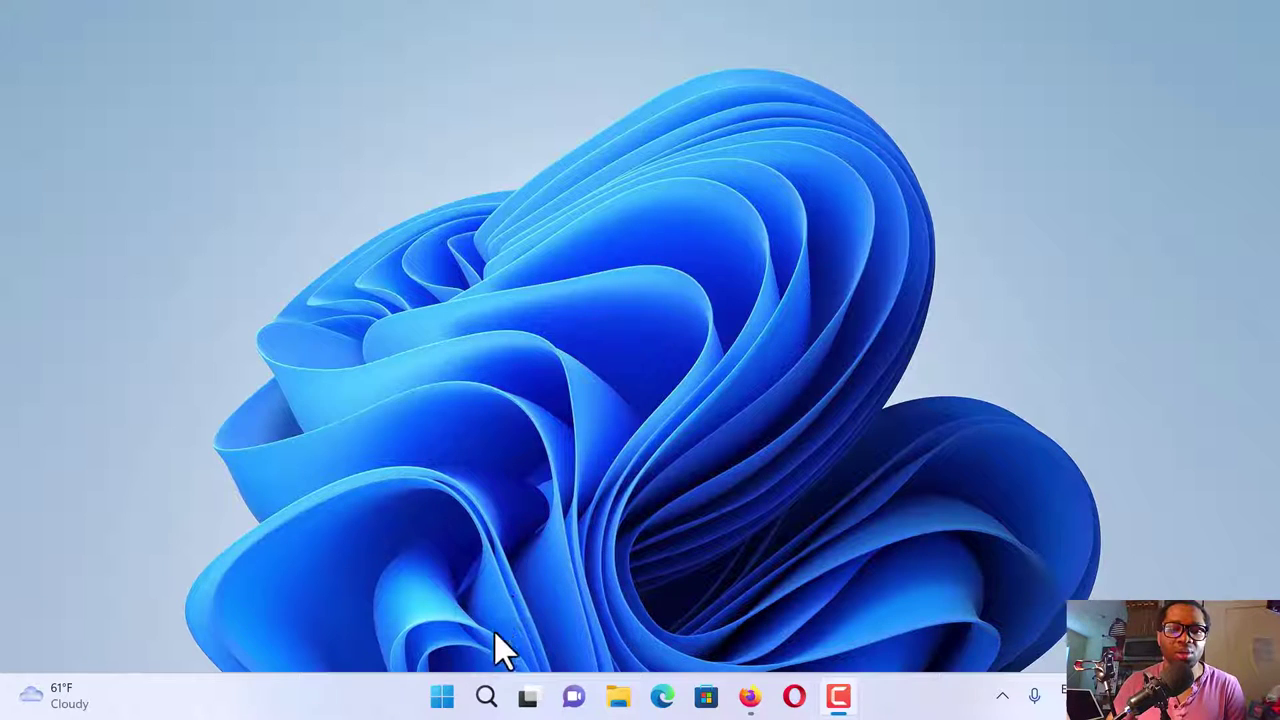
Check in File Explorer whether Local Disk (C:) offers a BitLocker option, and close the window.
click(620, 698)
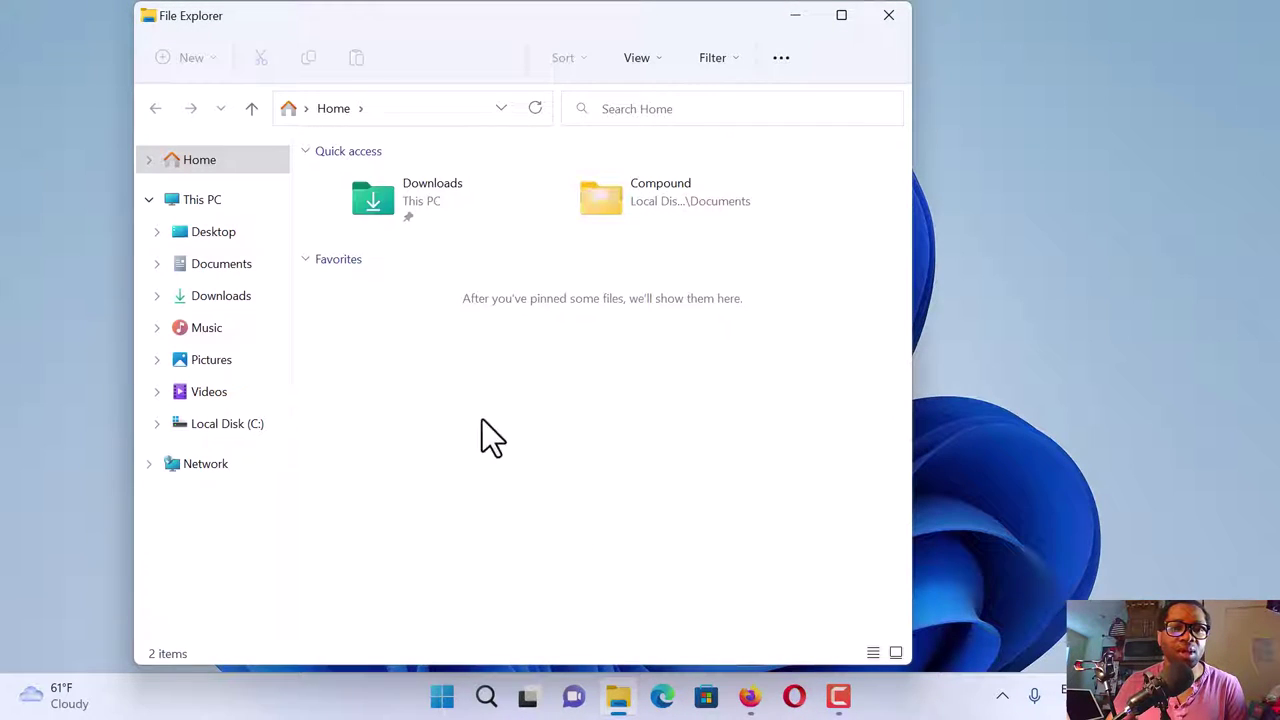
click(229, 203)
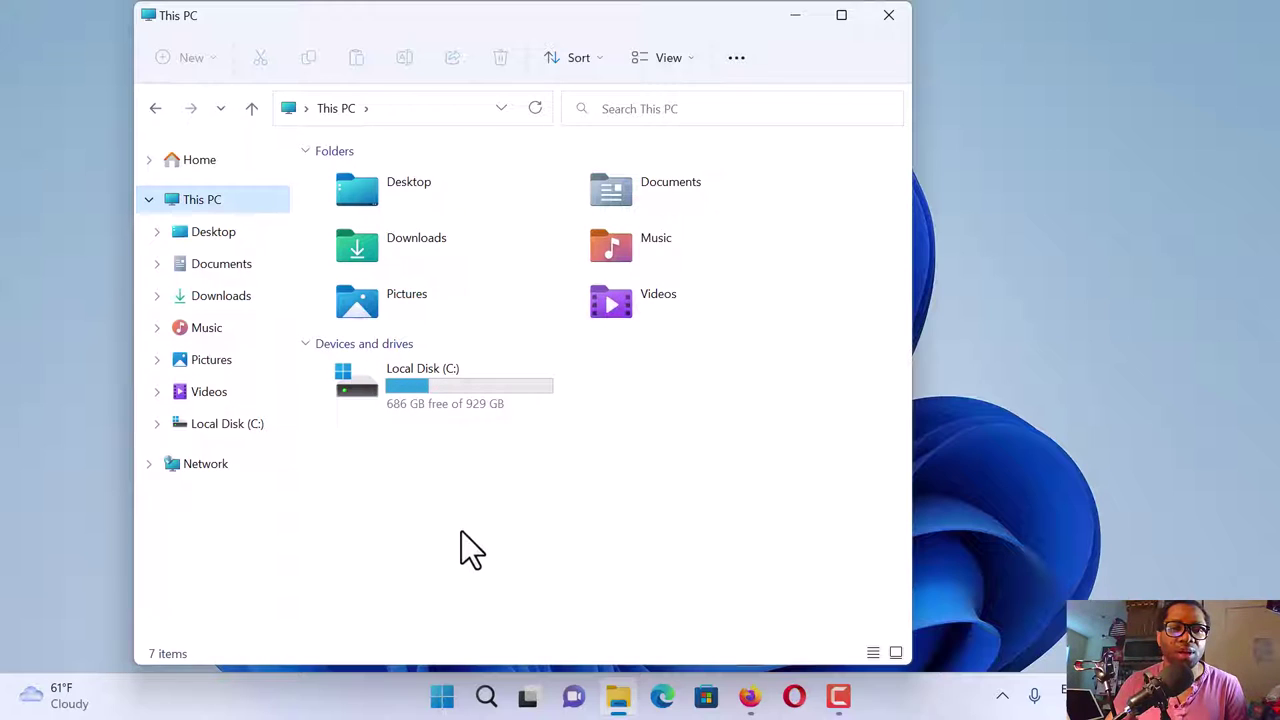
mouse_move(479, 385)
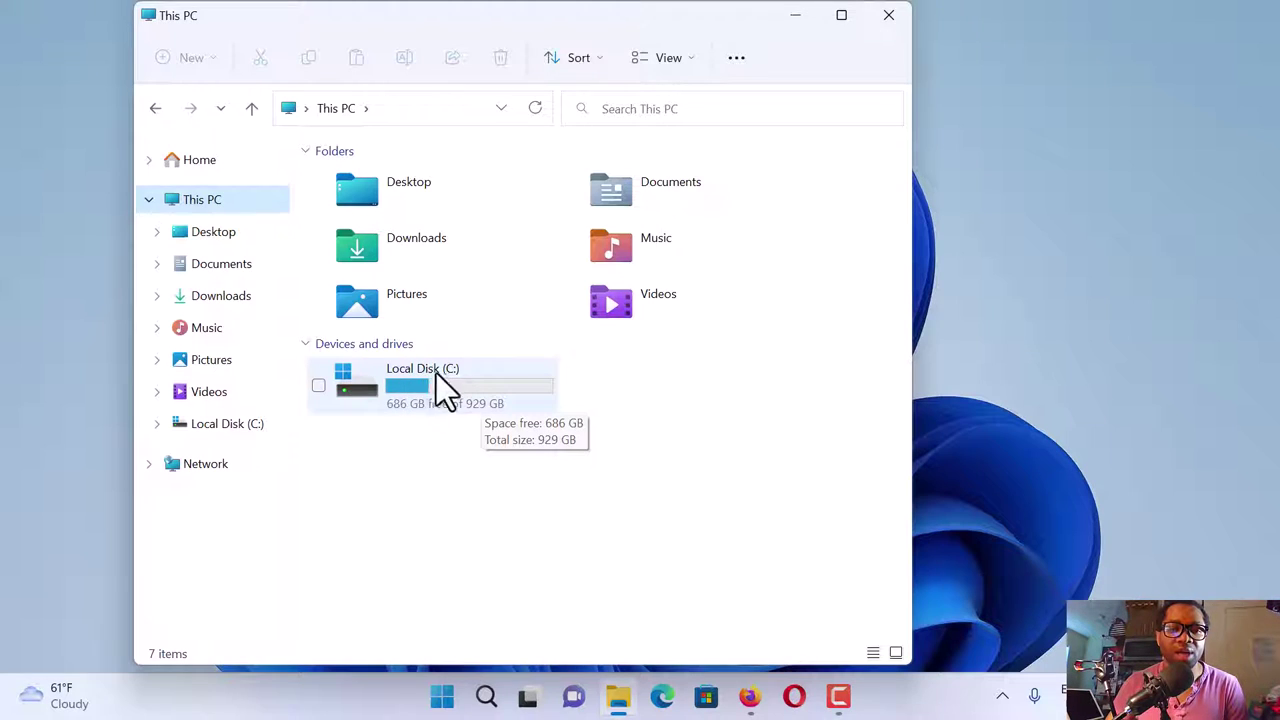
click(423, 378)
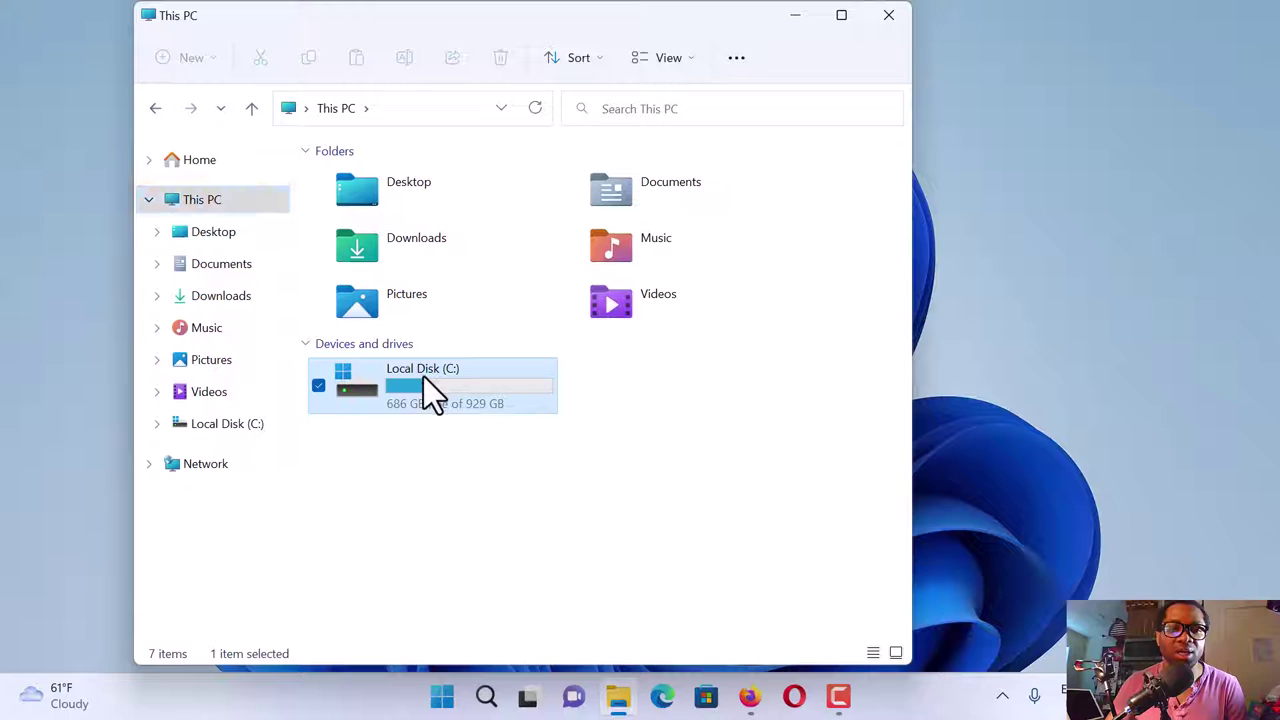
right_click(423, 378)
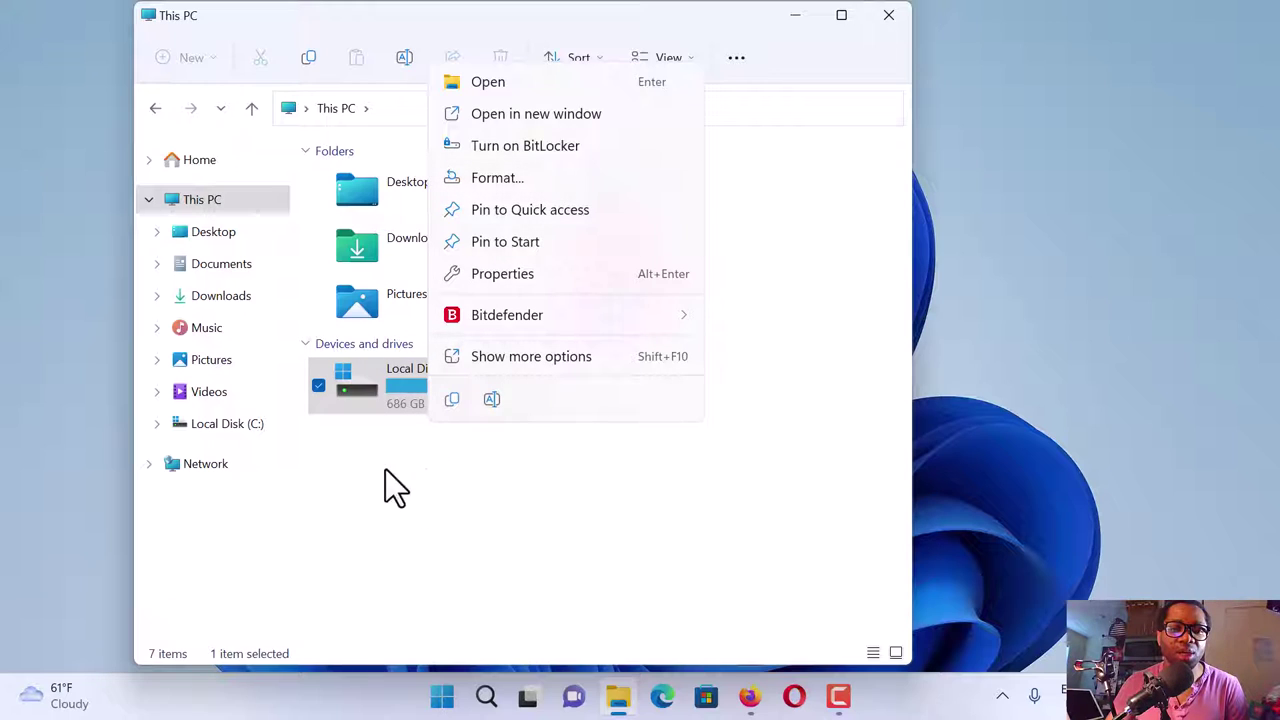
click(455, 500)
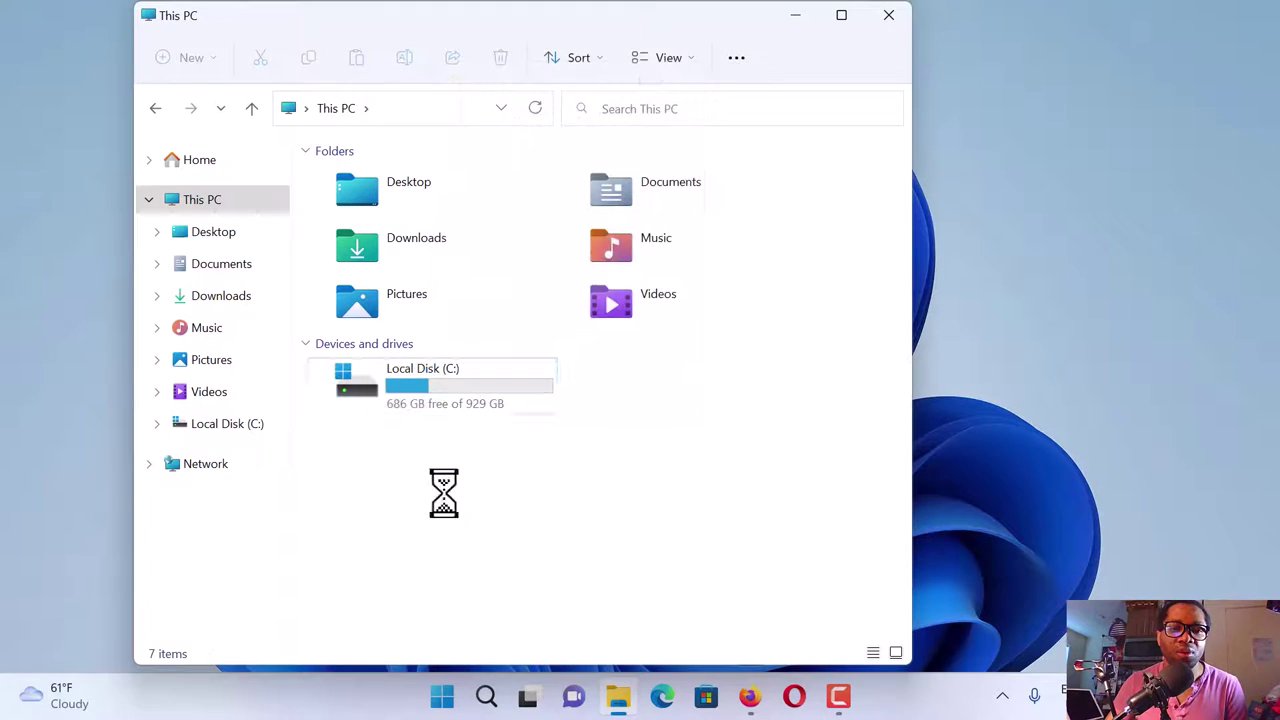
click(889, 22)
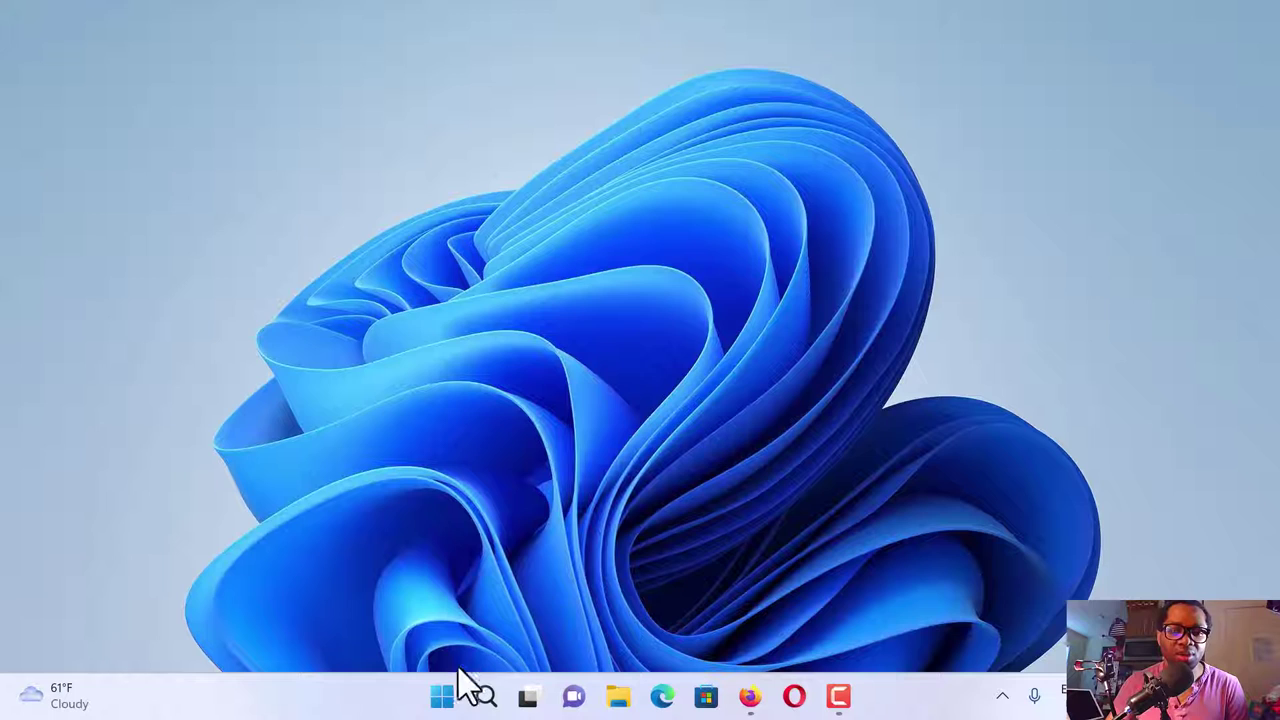
Open Windows Security from the Privacy & security section of the Windows settings.
click(445, 698)
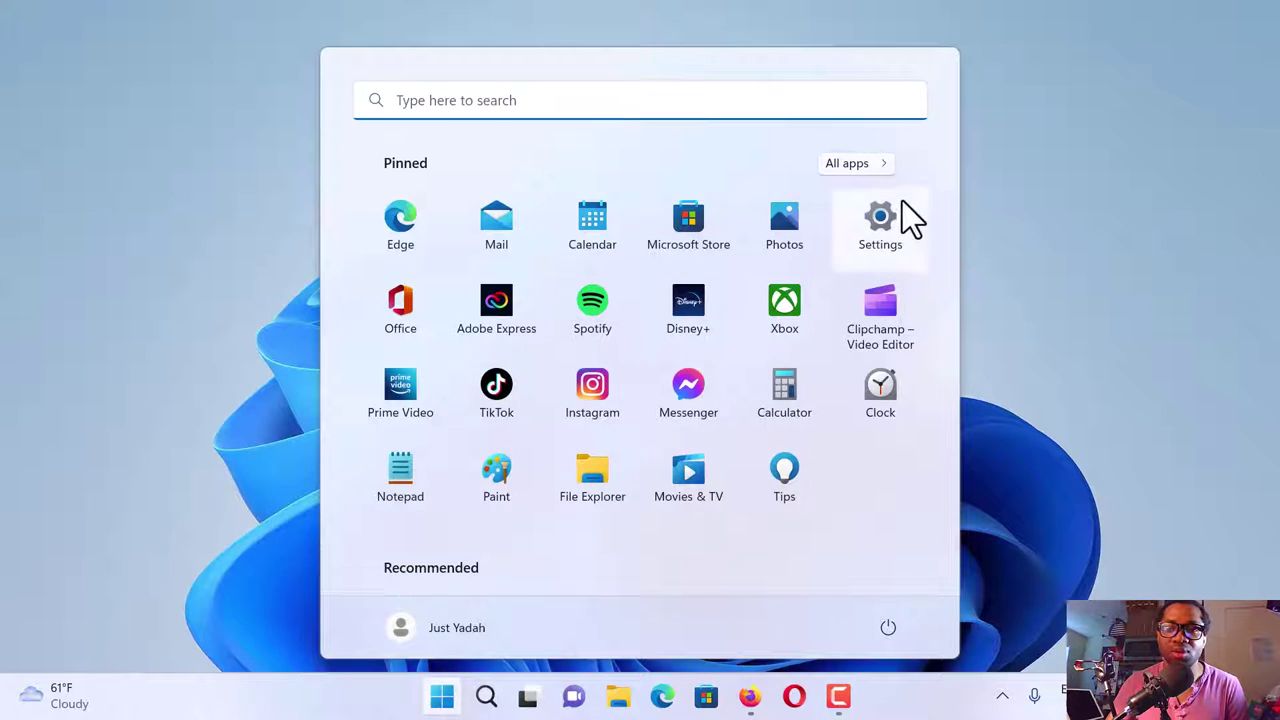
click(889, 222)
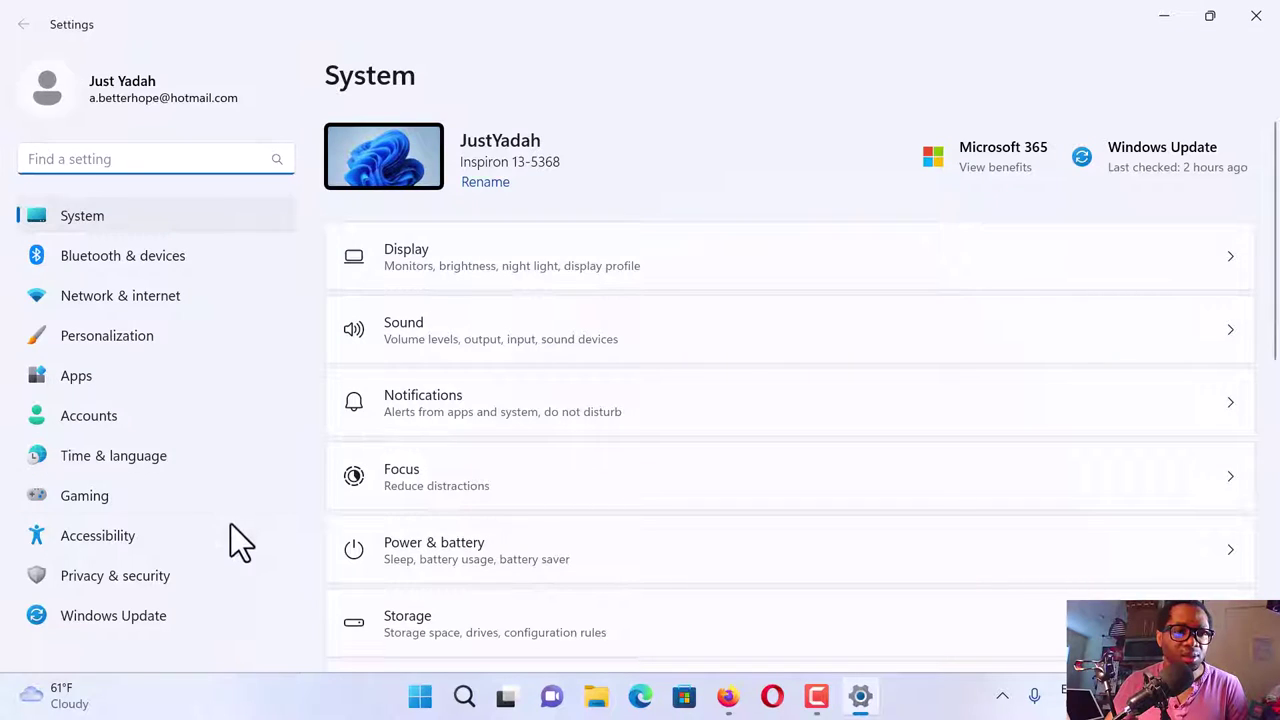
click(184, 576)
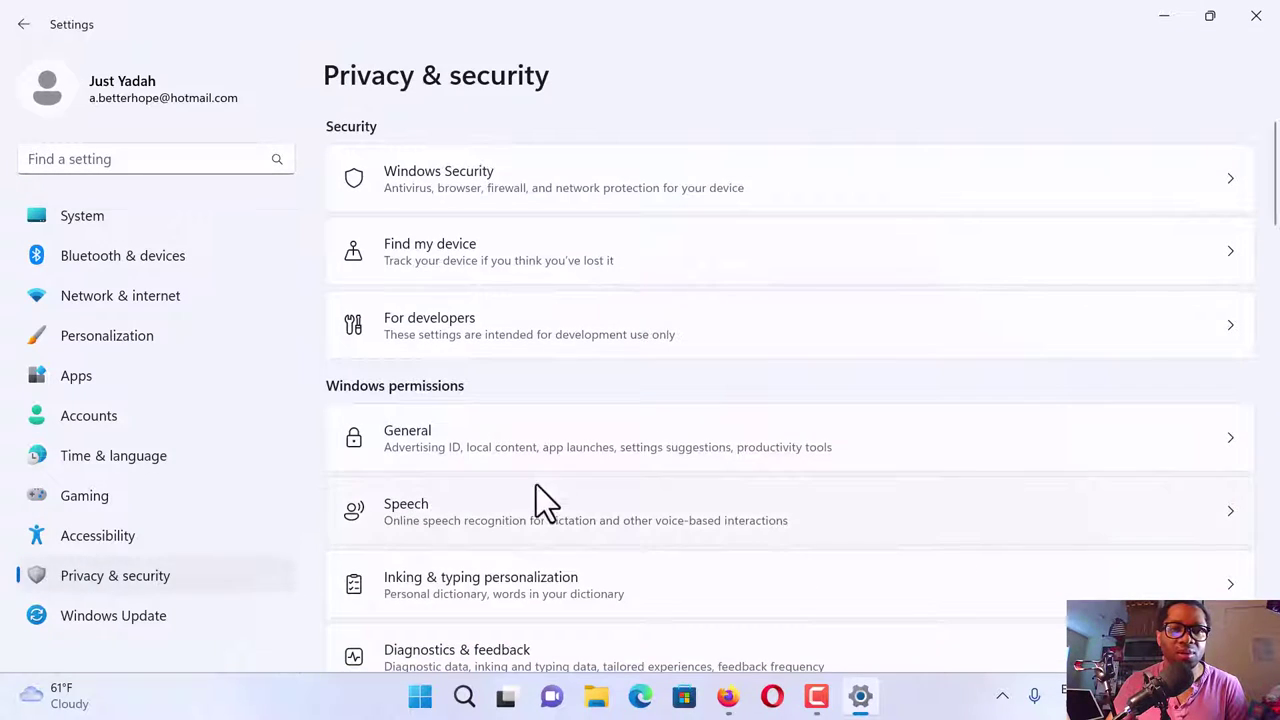
click(535, 185)
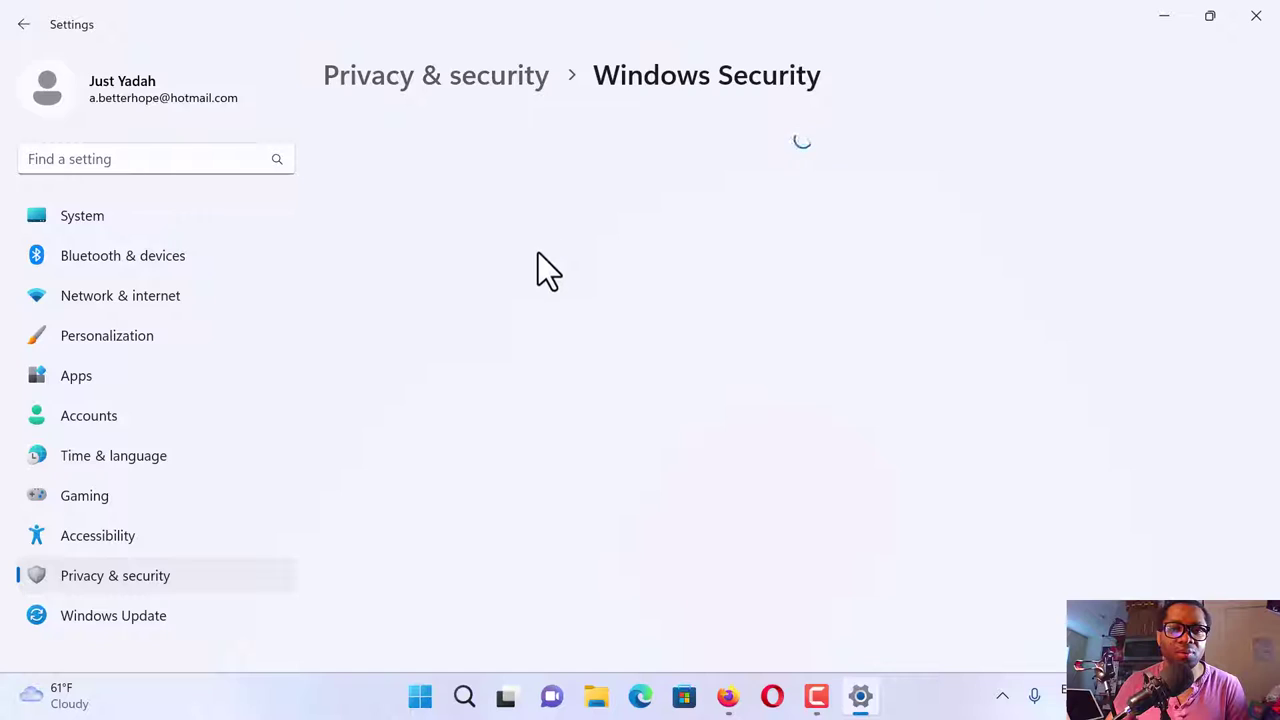
Examine the Device security page from core isolation and secure boot down to data encryption.
scroll(575, 460, down, 2)
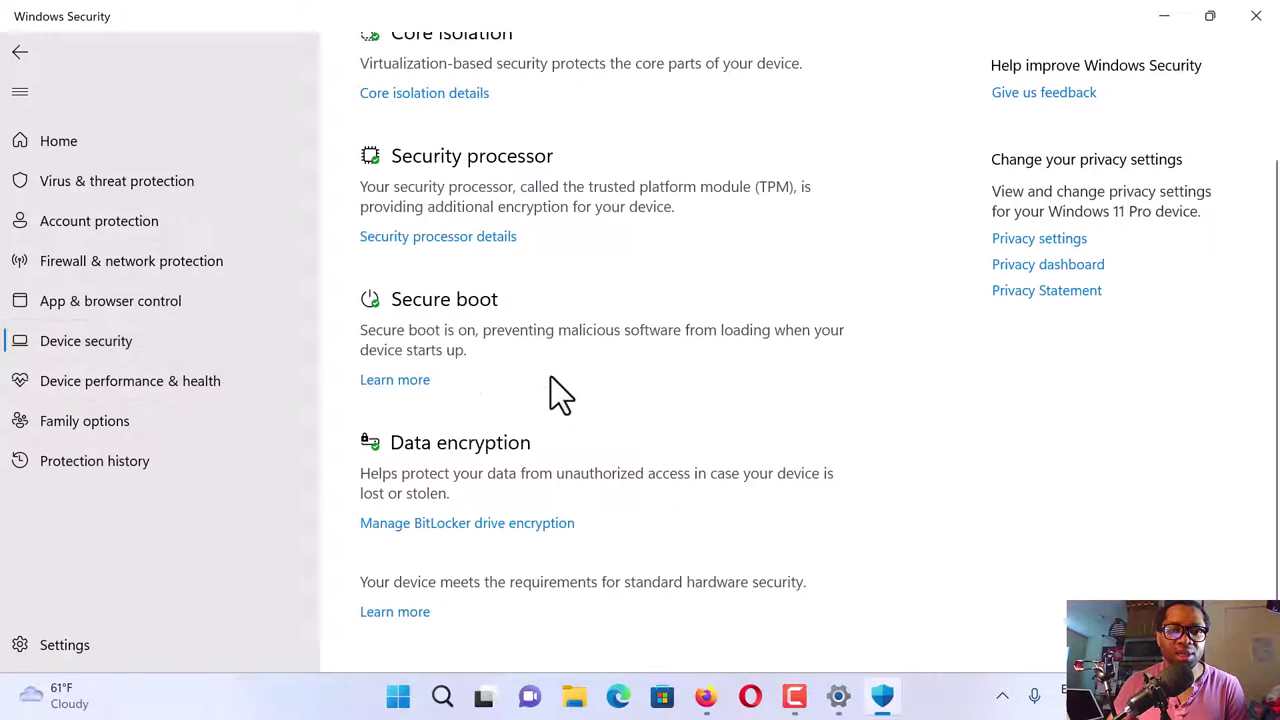
scroll(690, 320, up, 2)
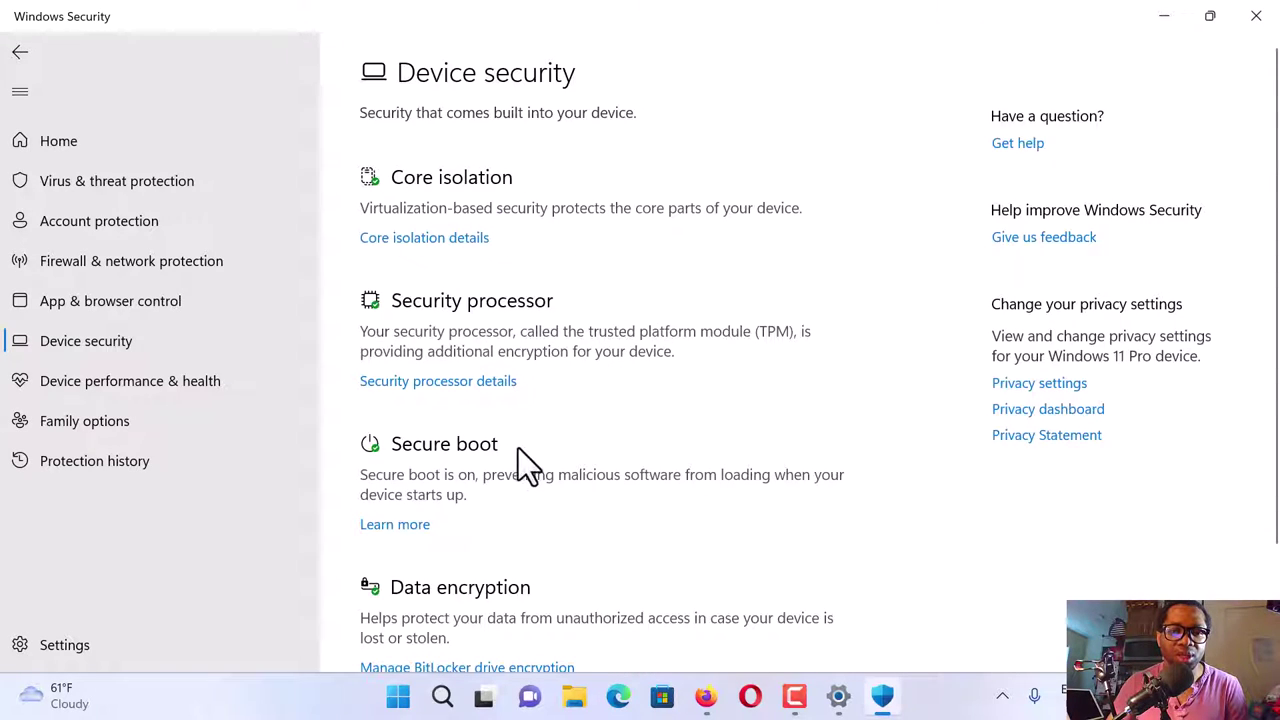
scroll(648, 480, down, 3)
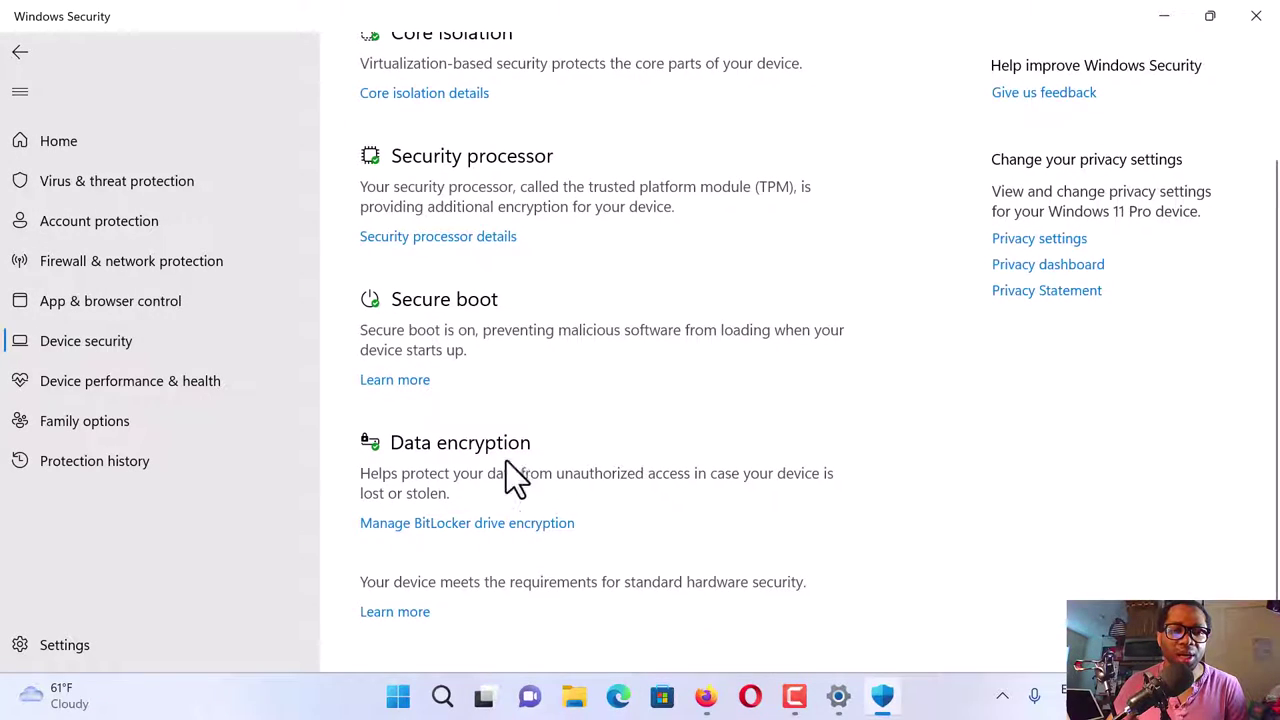
Check the BitLocker Drive Encryption status of Local Disk (C:) and close the BitLocker, security and settings windows.
click(420, 526)
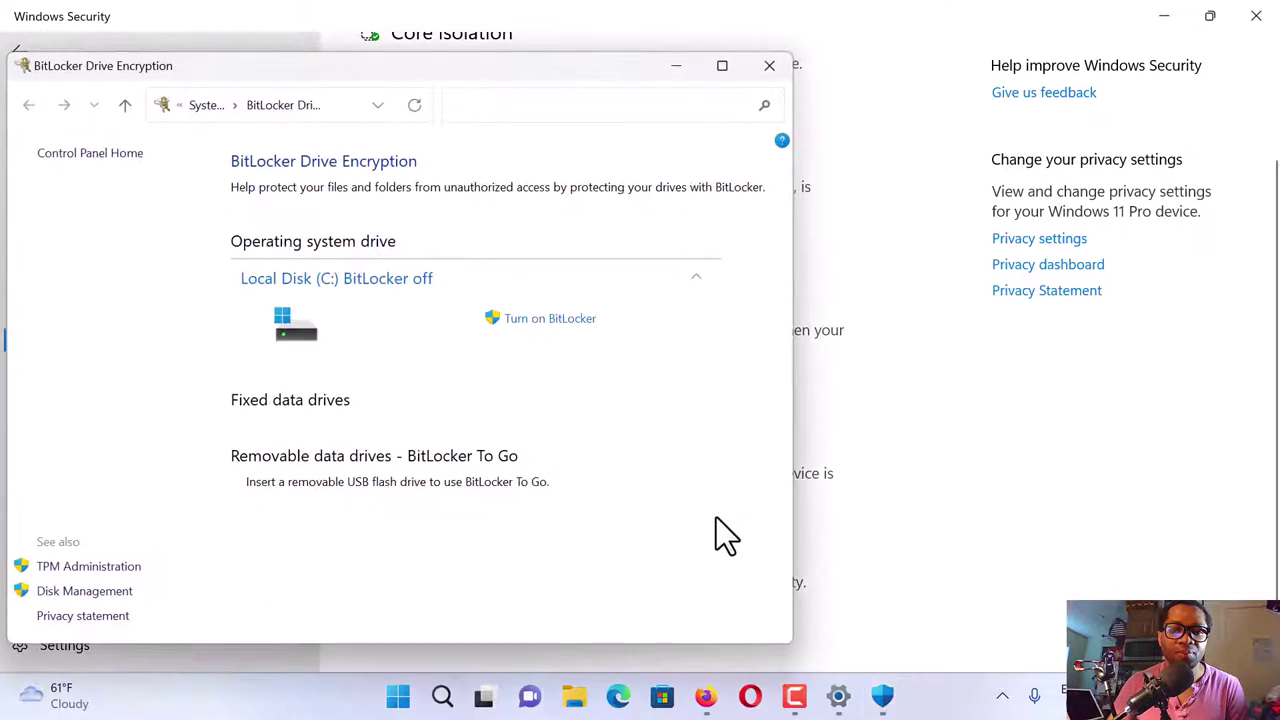
click(547, 326)
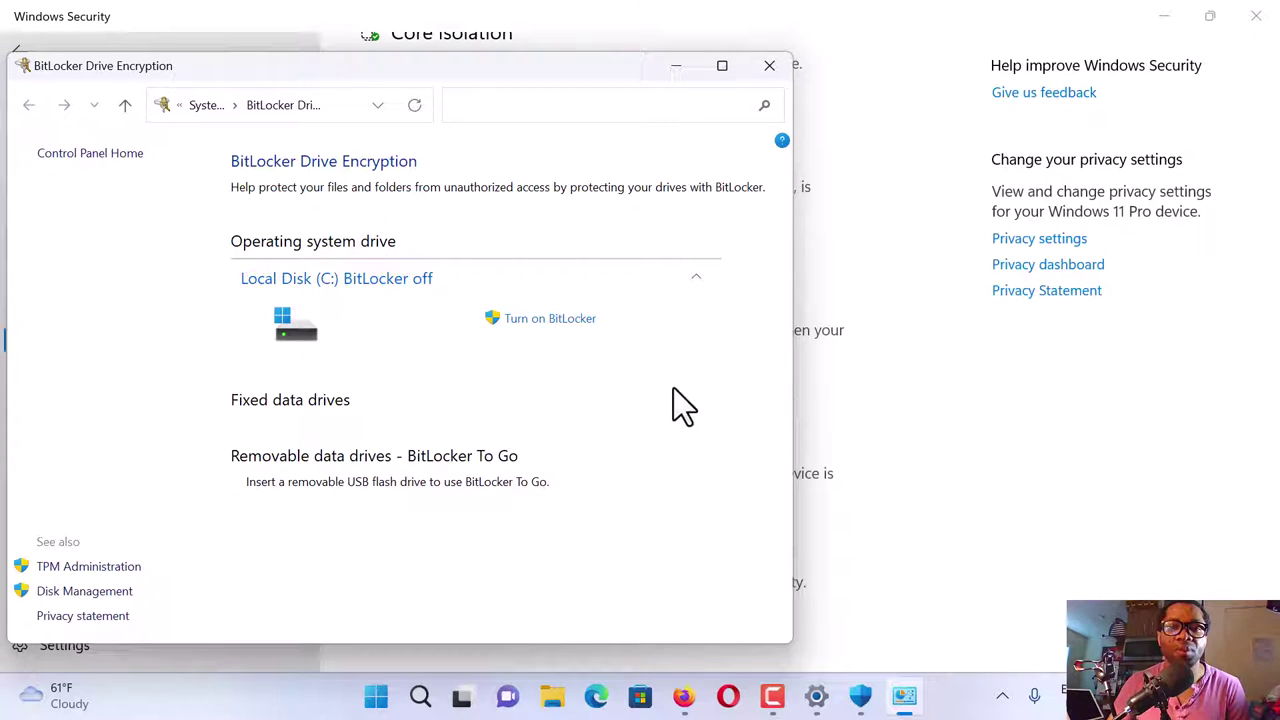
click(772, 68)
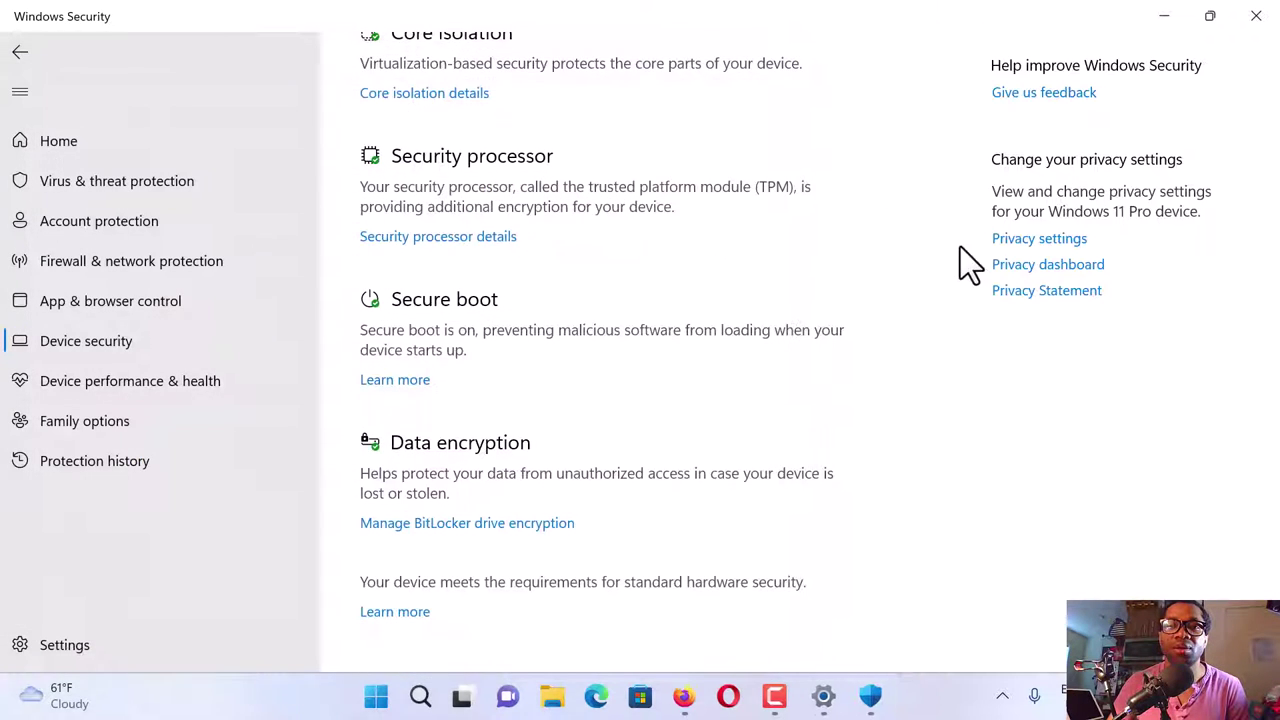
click(1256, 16)
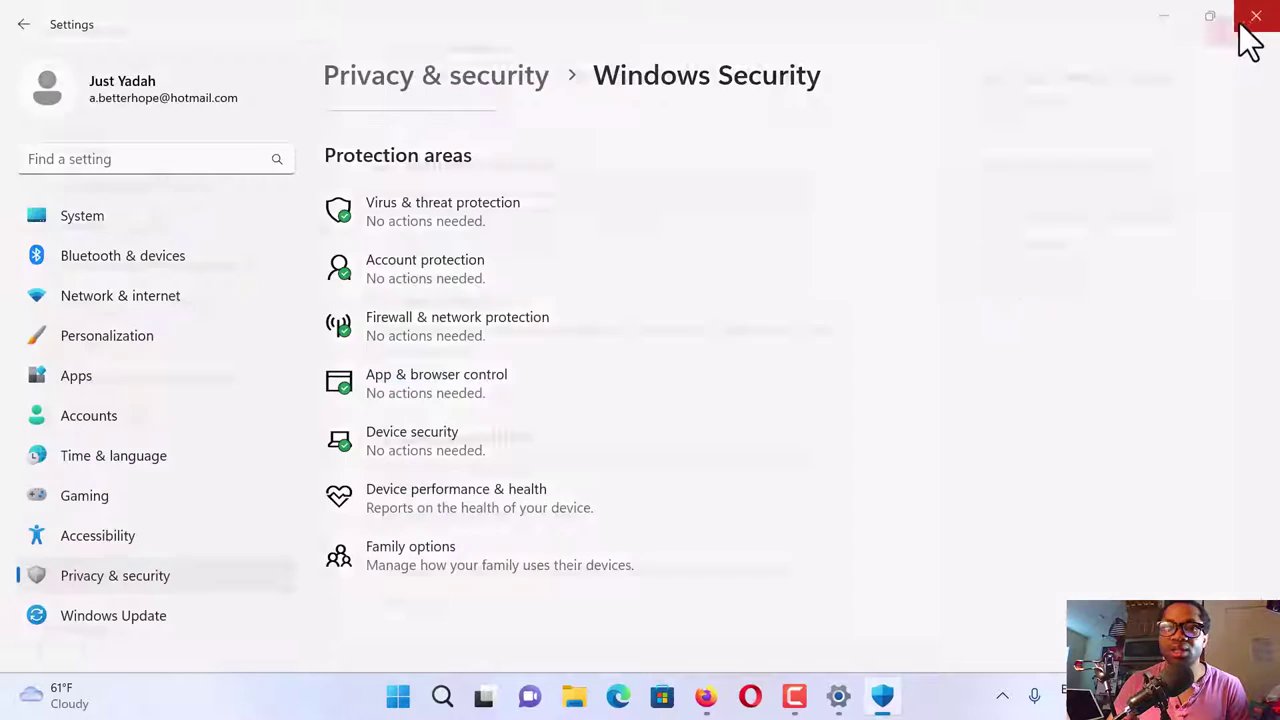
click(1260, 18)
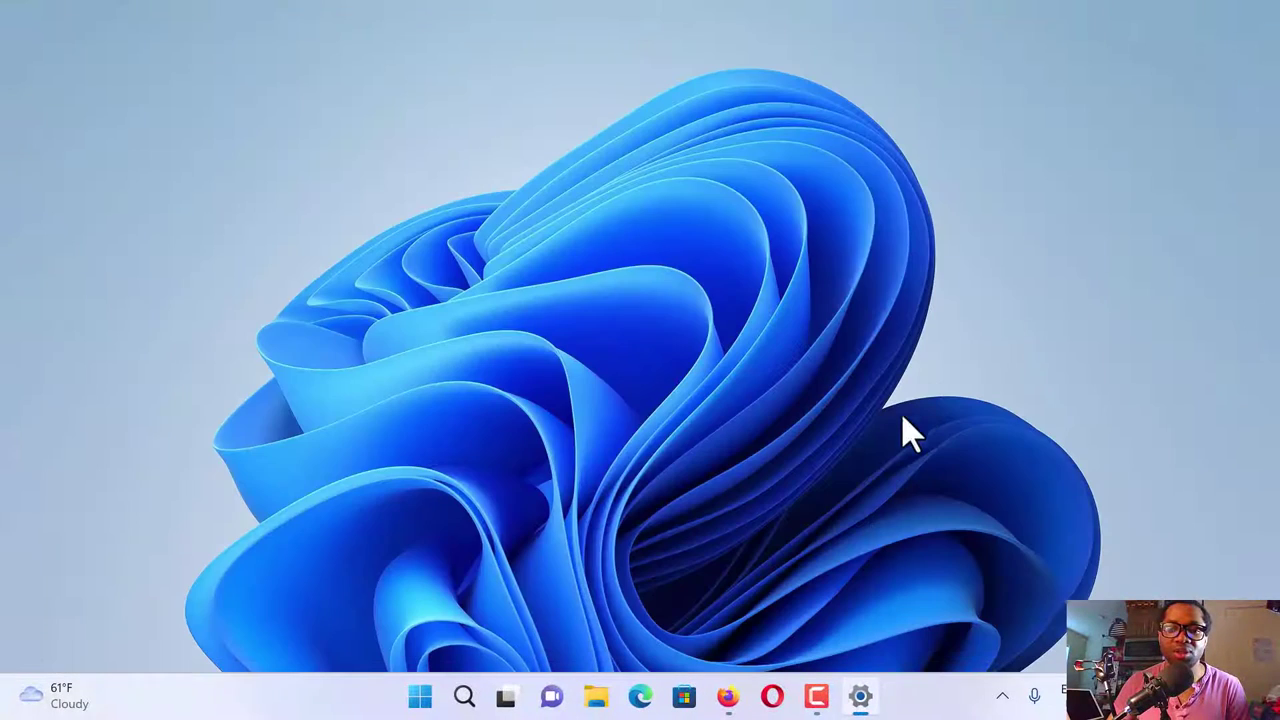
Go to dell.com/support in Microsoft Edge.
click(665, 694)
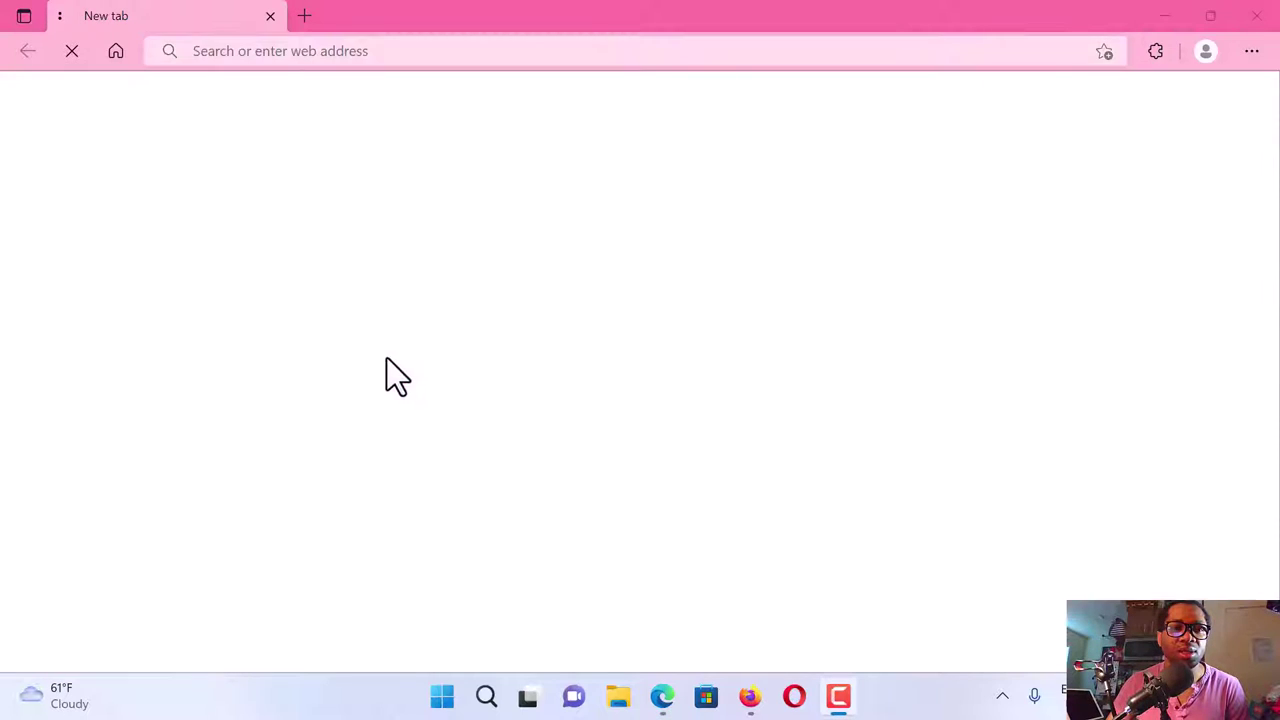
click(398, 52)
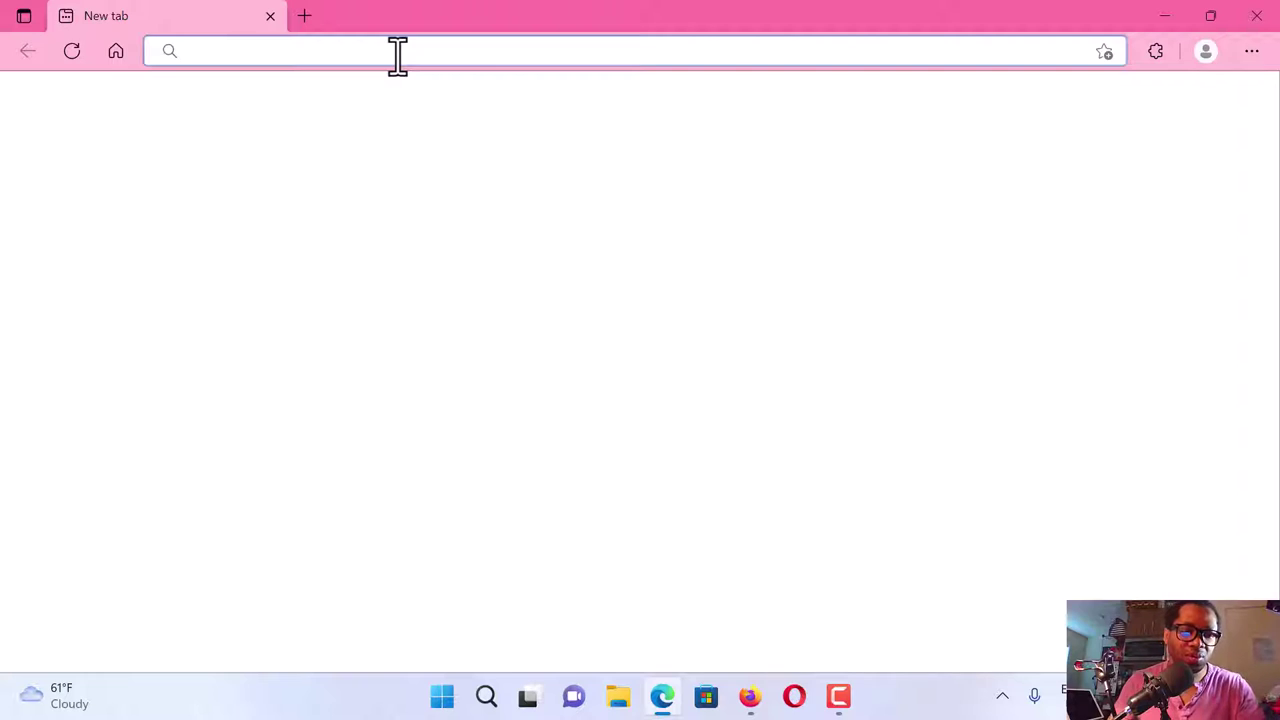
text(dell)
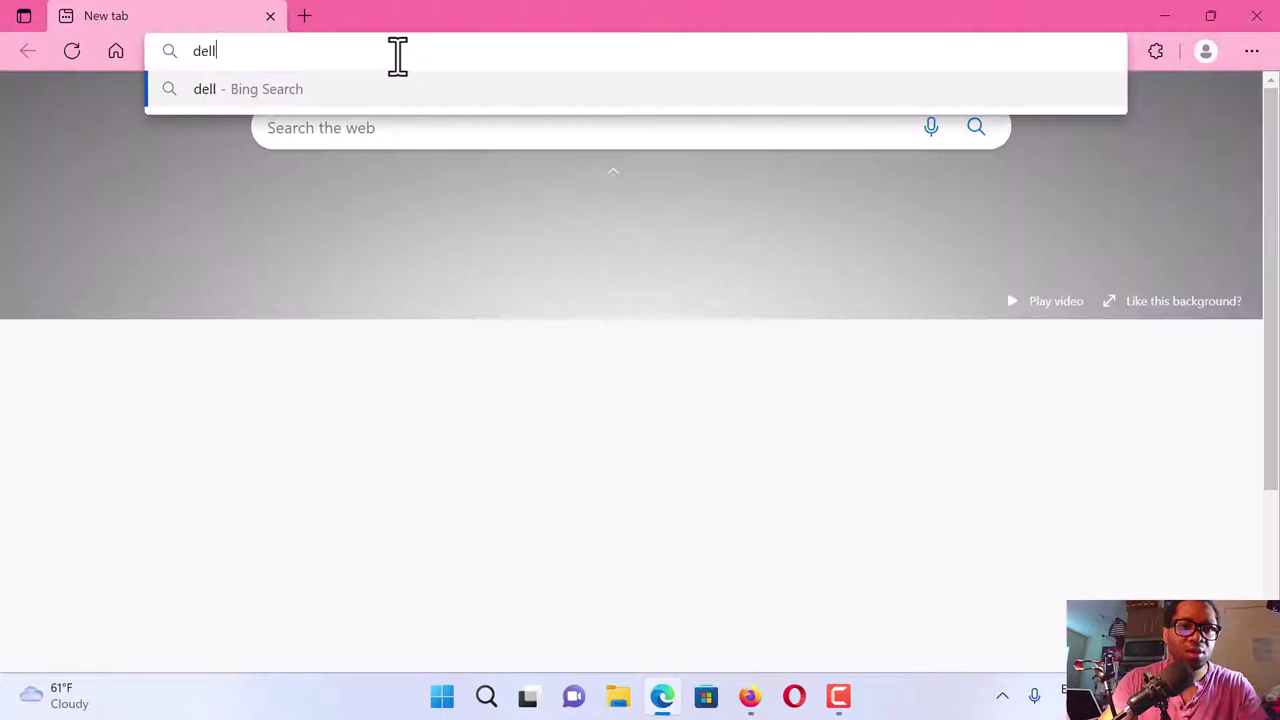
text(.com)
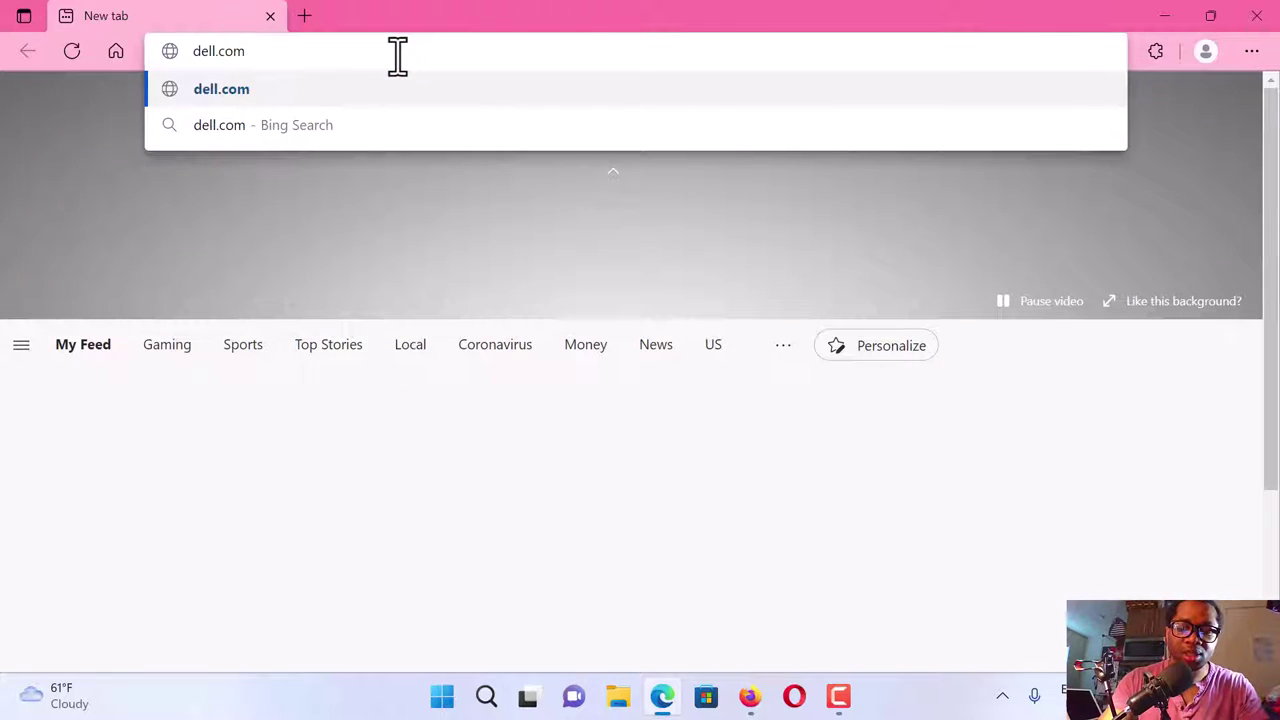
text(/suppor)
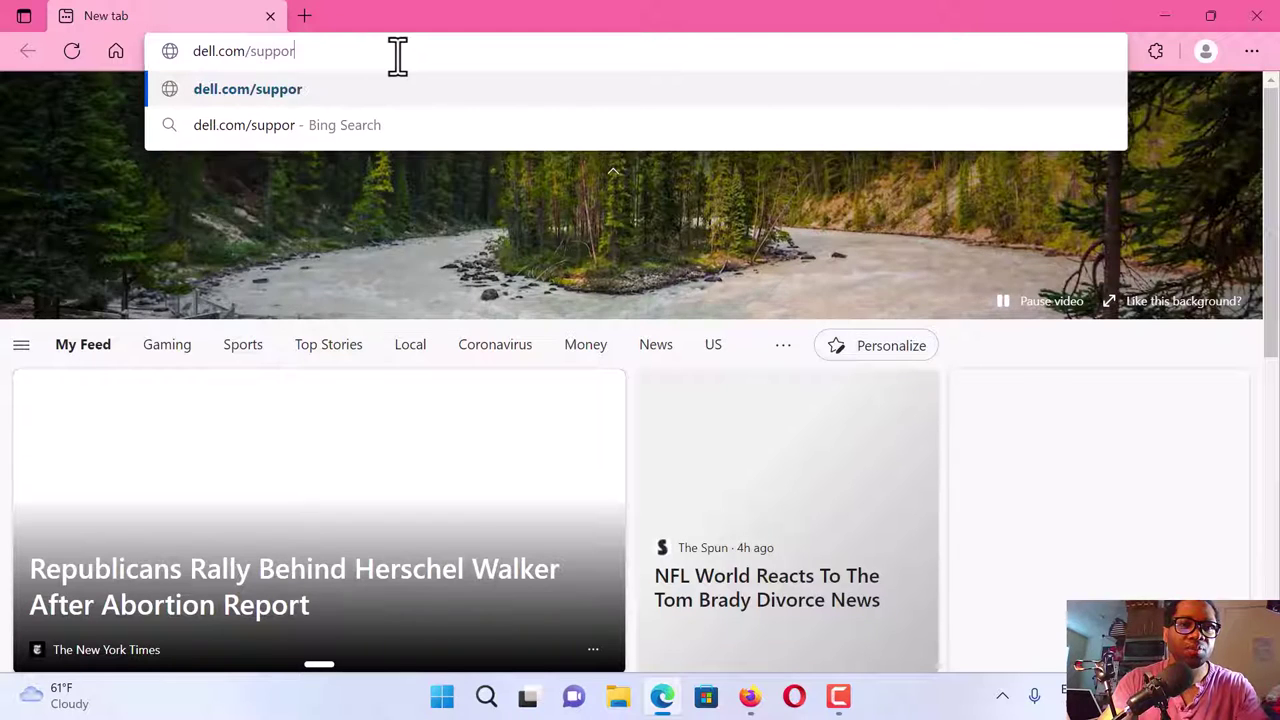
text(t)
key(Return)
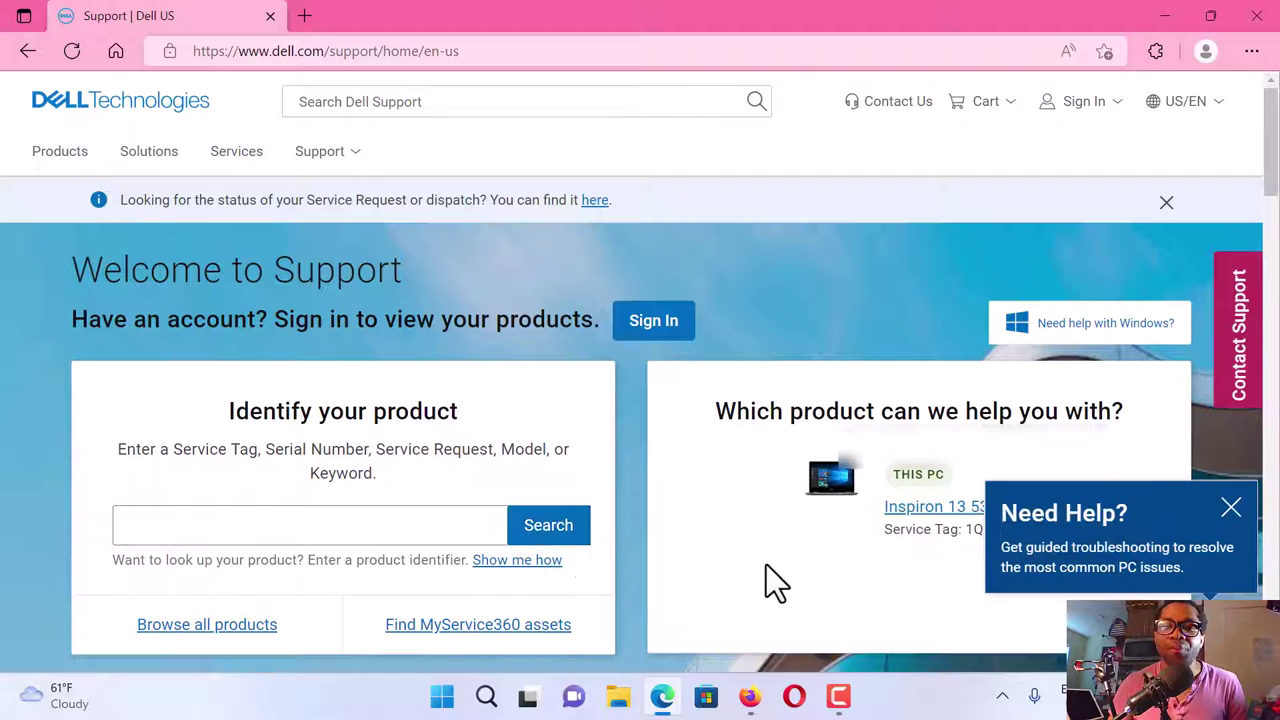
Open the support page of this PC, the Inspiron 13 5368 2-in-1.
scroll(766, 580, down, 1)
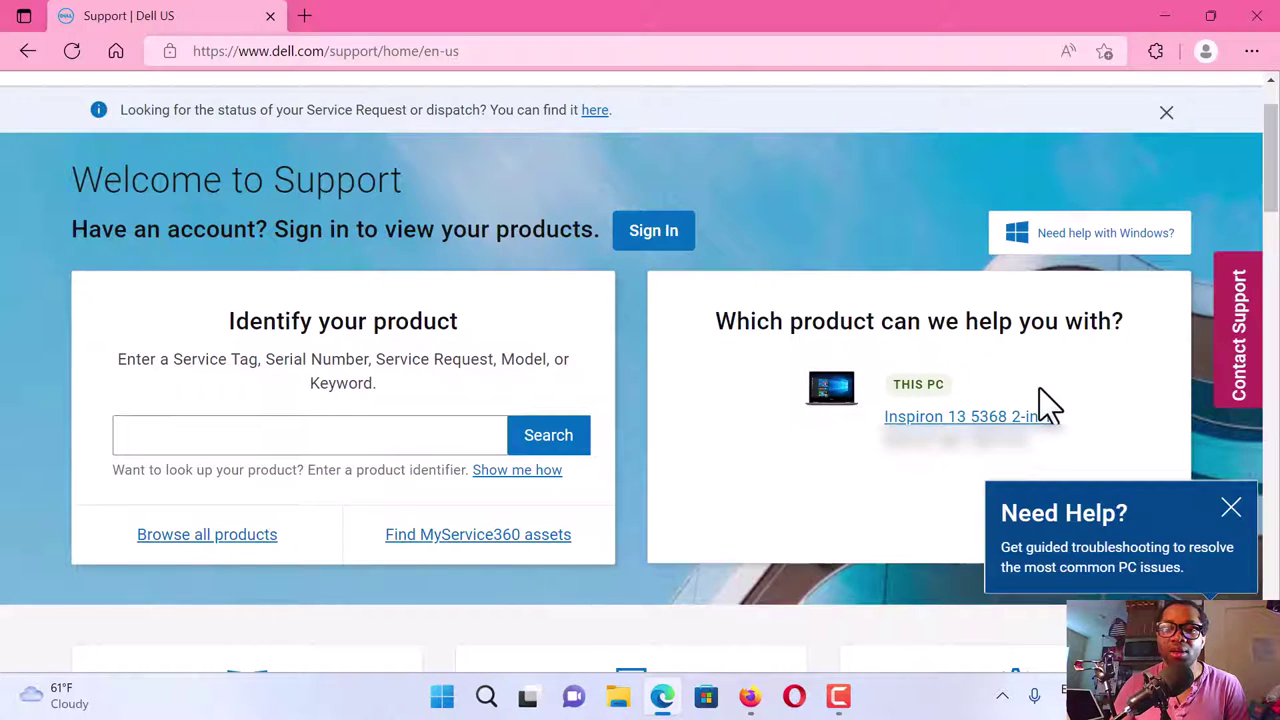
click(833, 402)
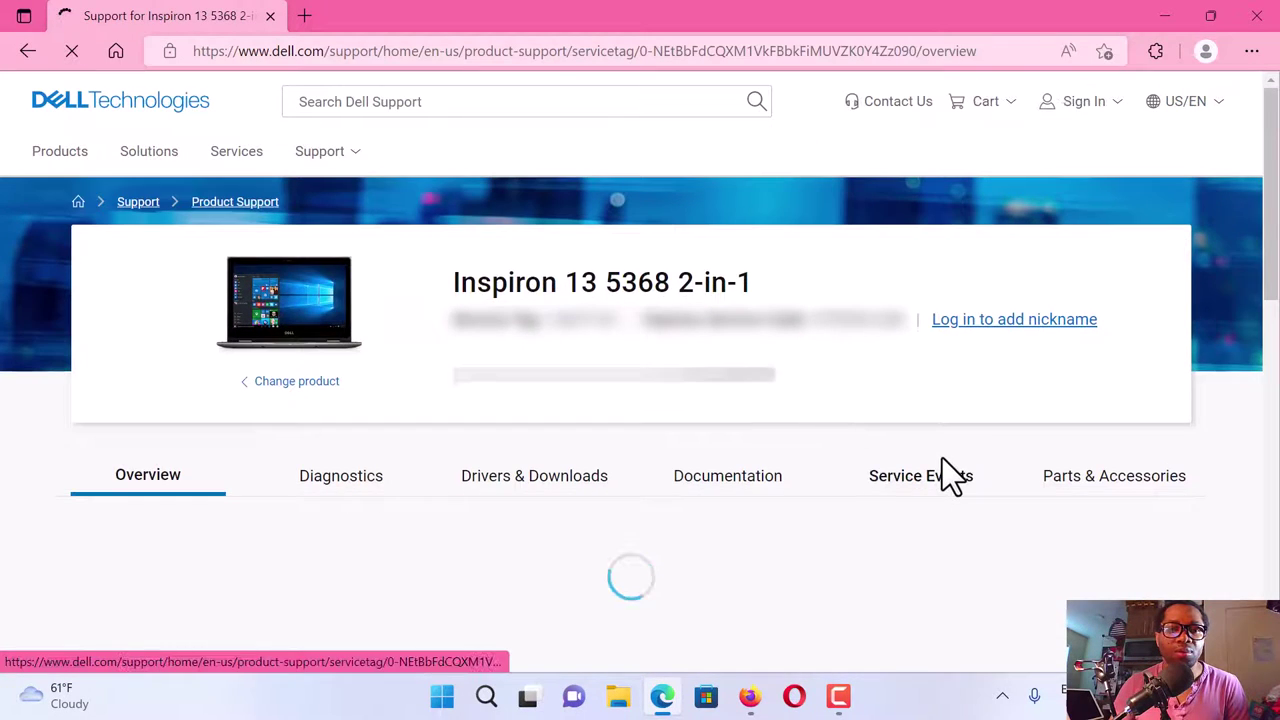
scroll(943, 471, down, 1)
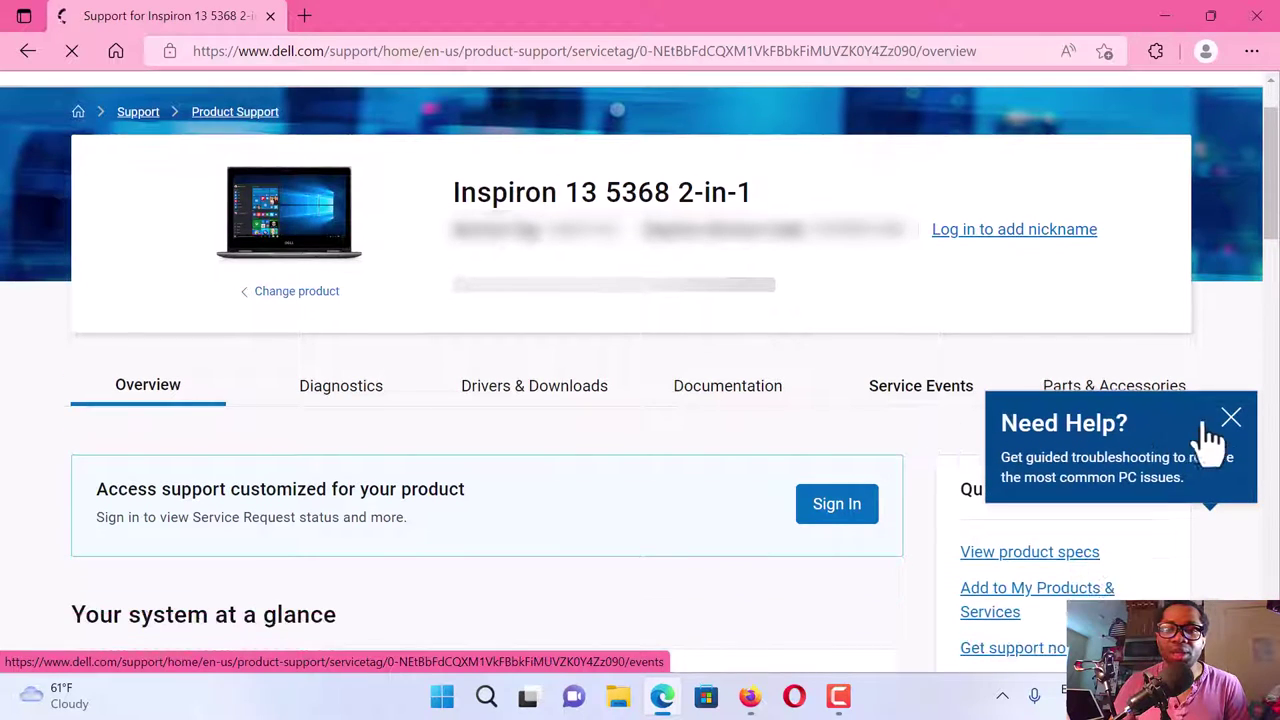
scroll(1075, 355, down, 1)
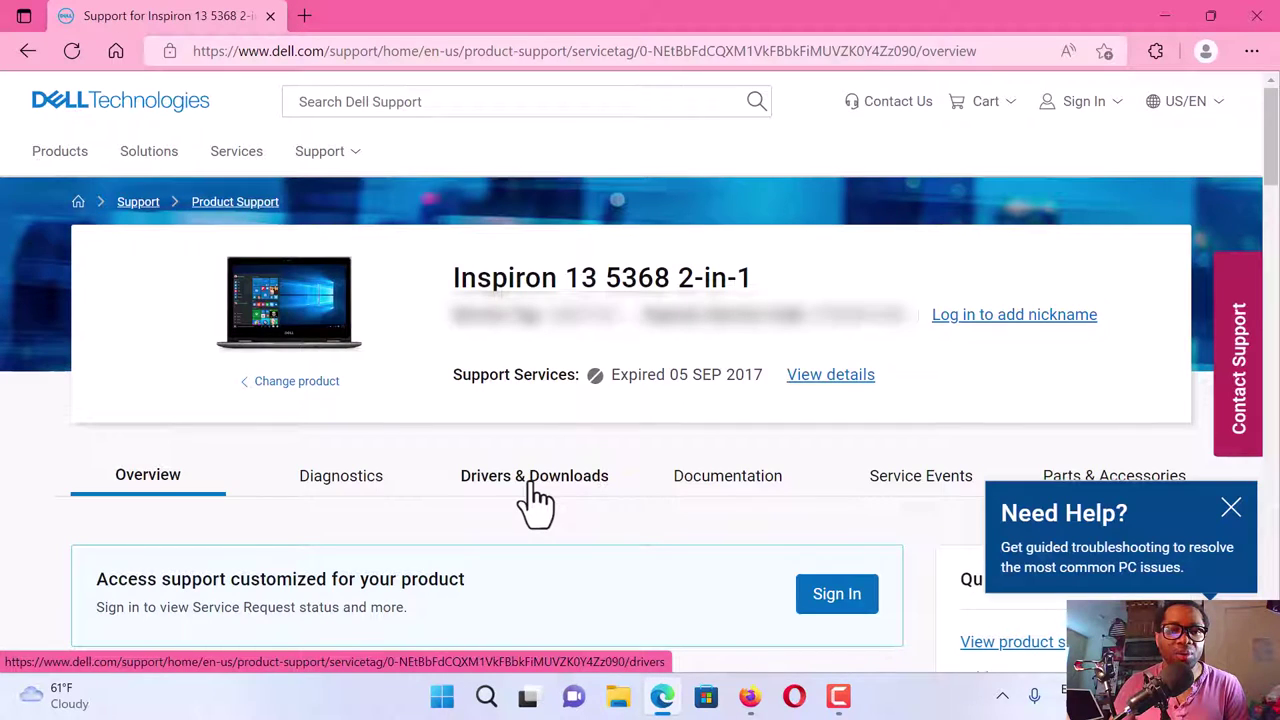
Show the Drivers & Downloads for the laptop and dismiss the Need Help prompt and the Windows 11 notice.
click(530, 478)
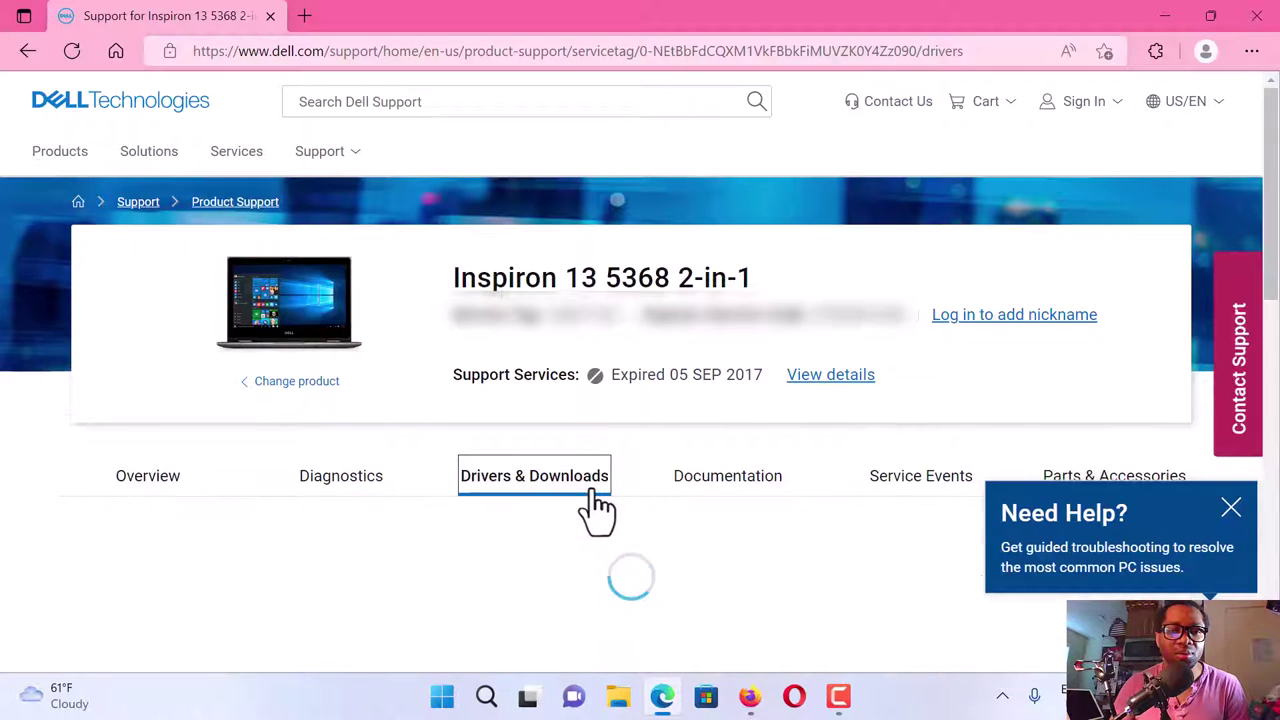
click(1231, 508)
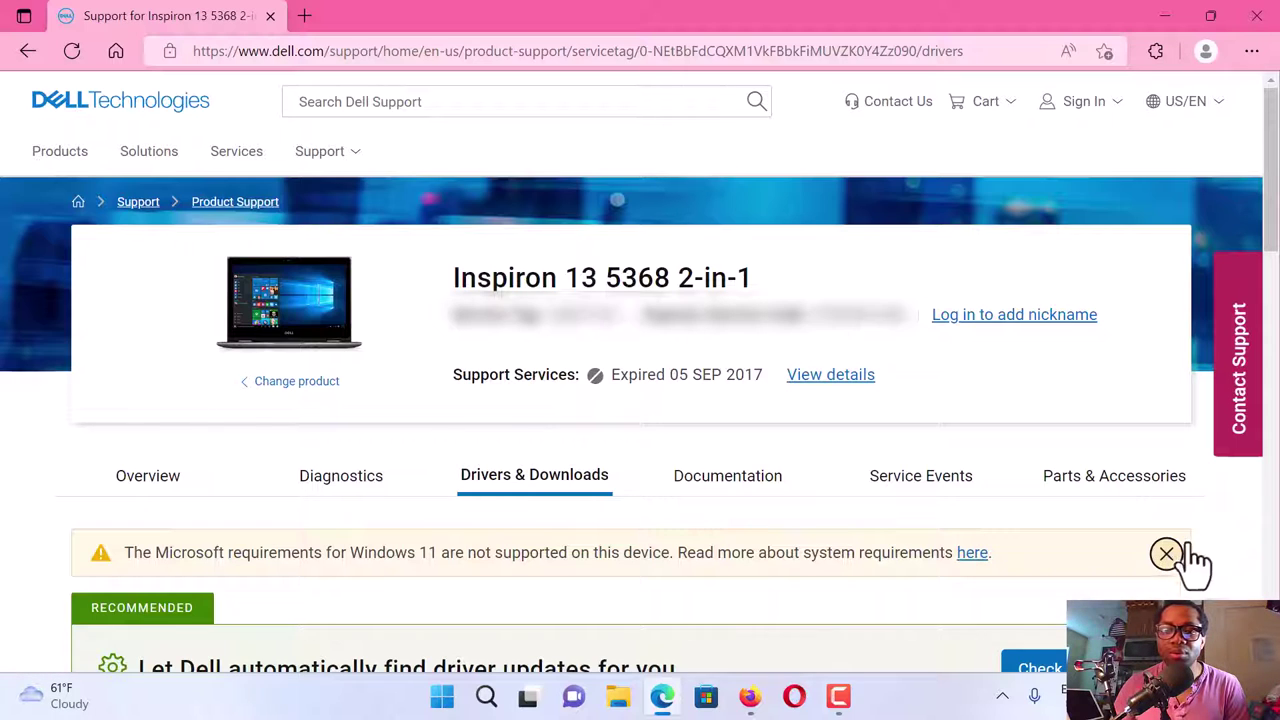
click(1166, 553)
scroll(1219, 518, down, 1)
scroll(1219, 516, down, 2)
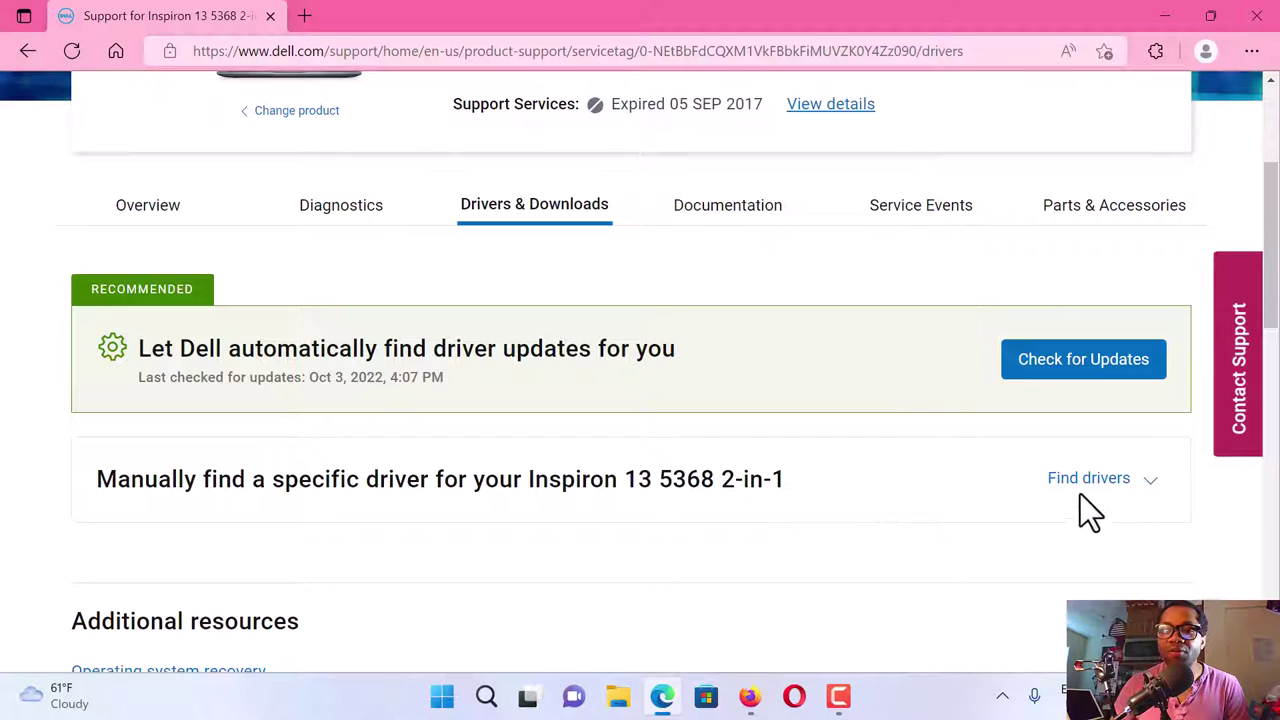
Expand the manual driver search for the Inspiron 13 5368 2-in-1 and check the available operating system choices.
click(1152, 490)
scroll(843, 530, down, 2)
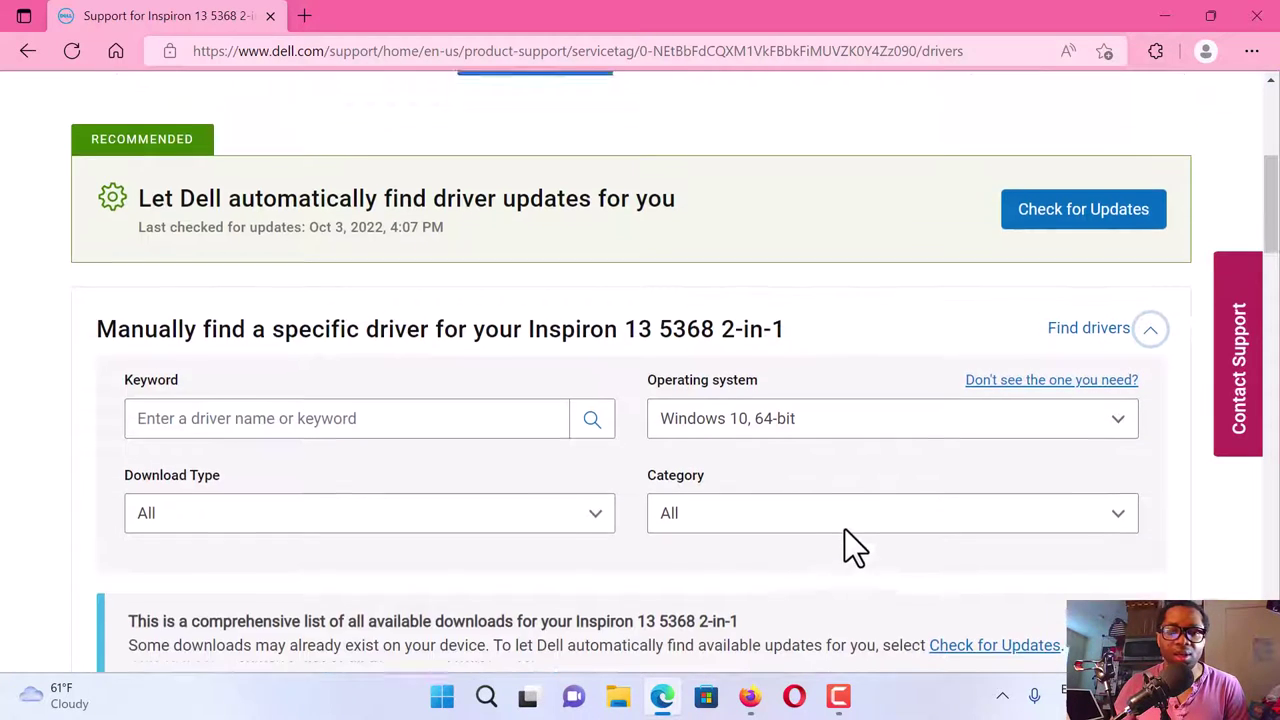
scroll(845, 530, up, 2)
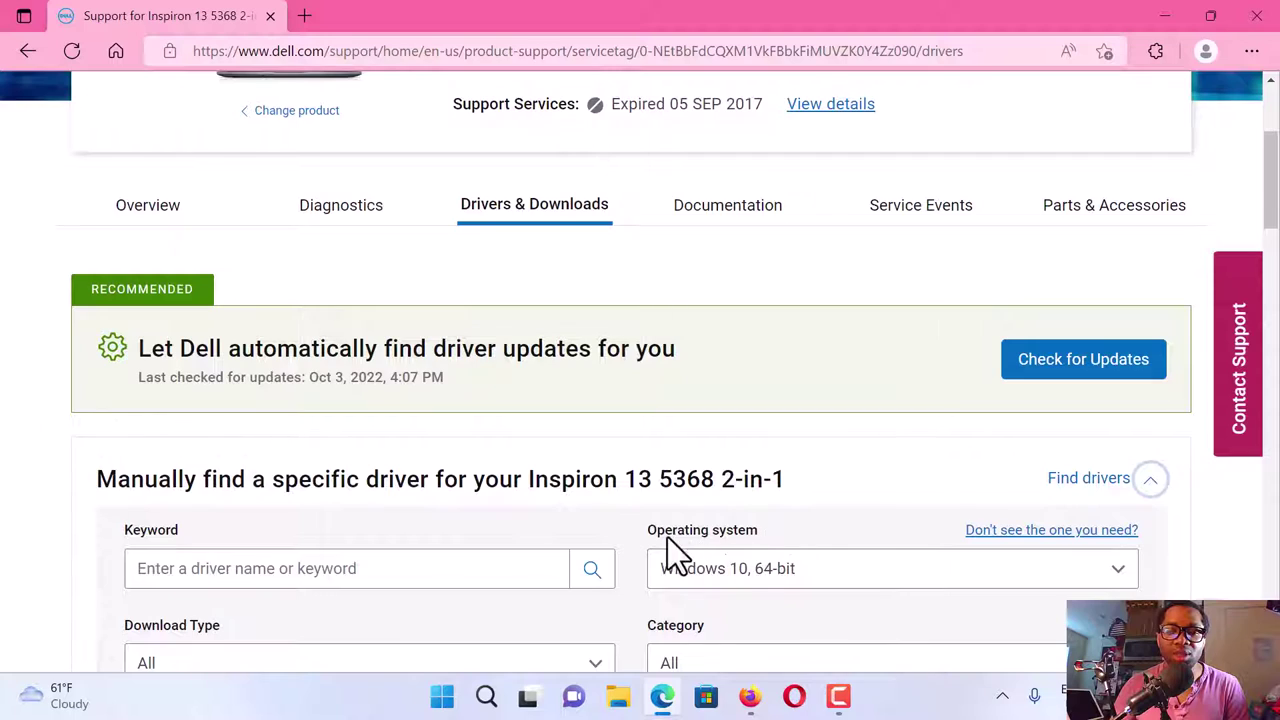
click(1122, 584)
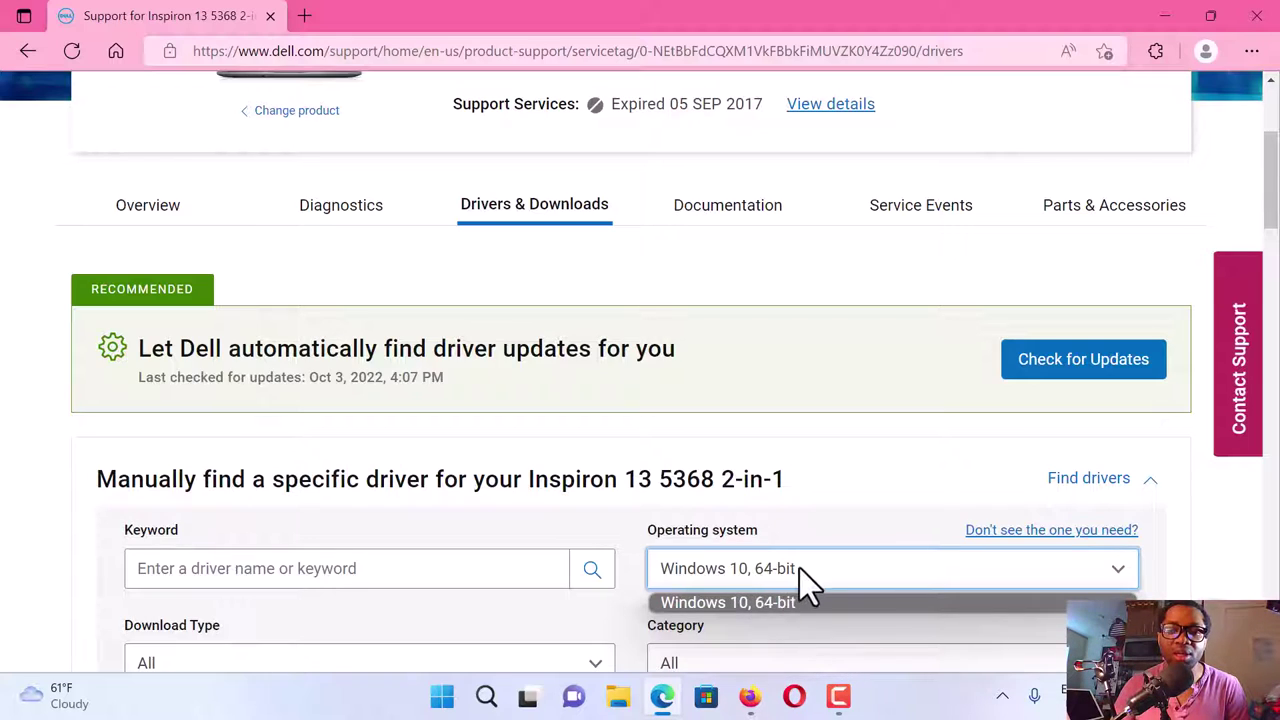
click(855, 482)
Filter the laptop's download list to the System BIOS download type only.
scroll(855, 481, down, 5)
click(594, 212)
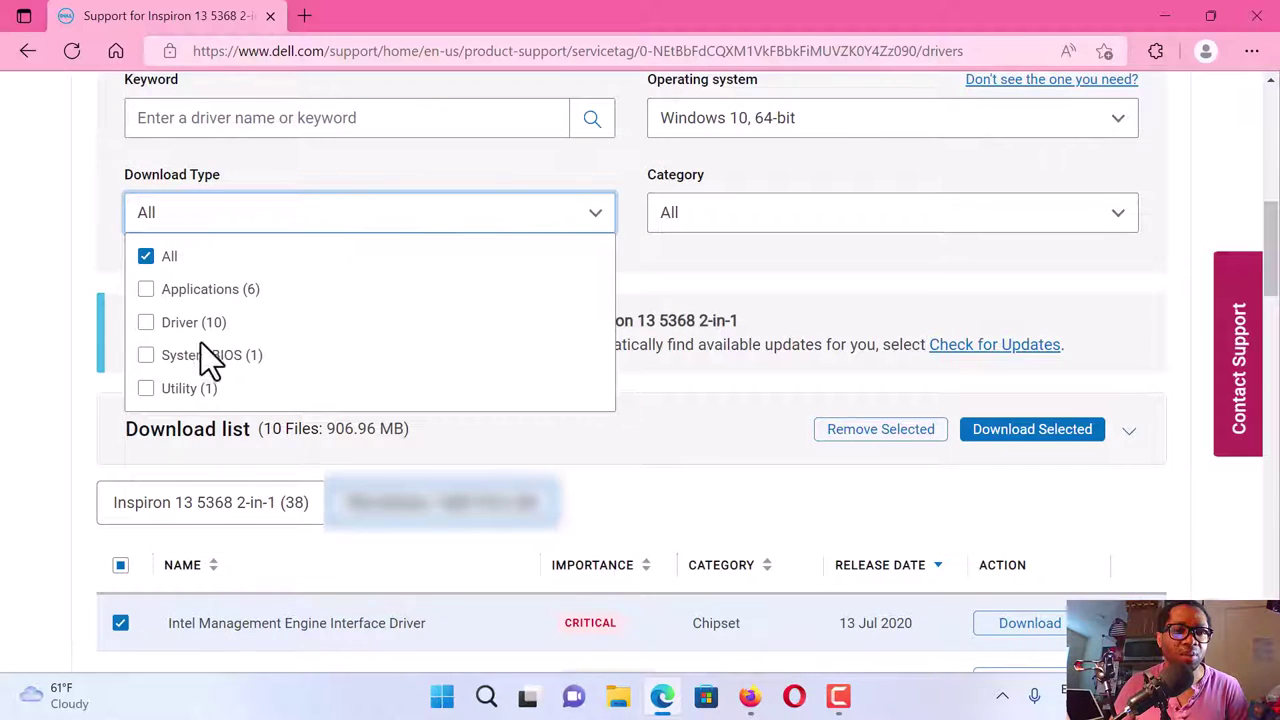
click(146, 356)
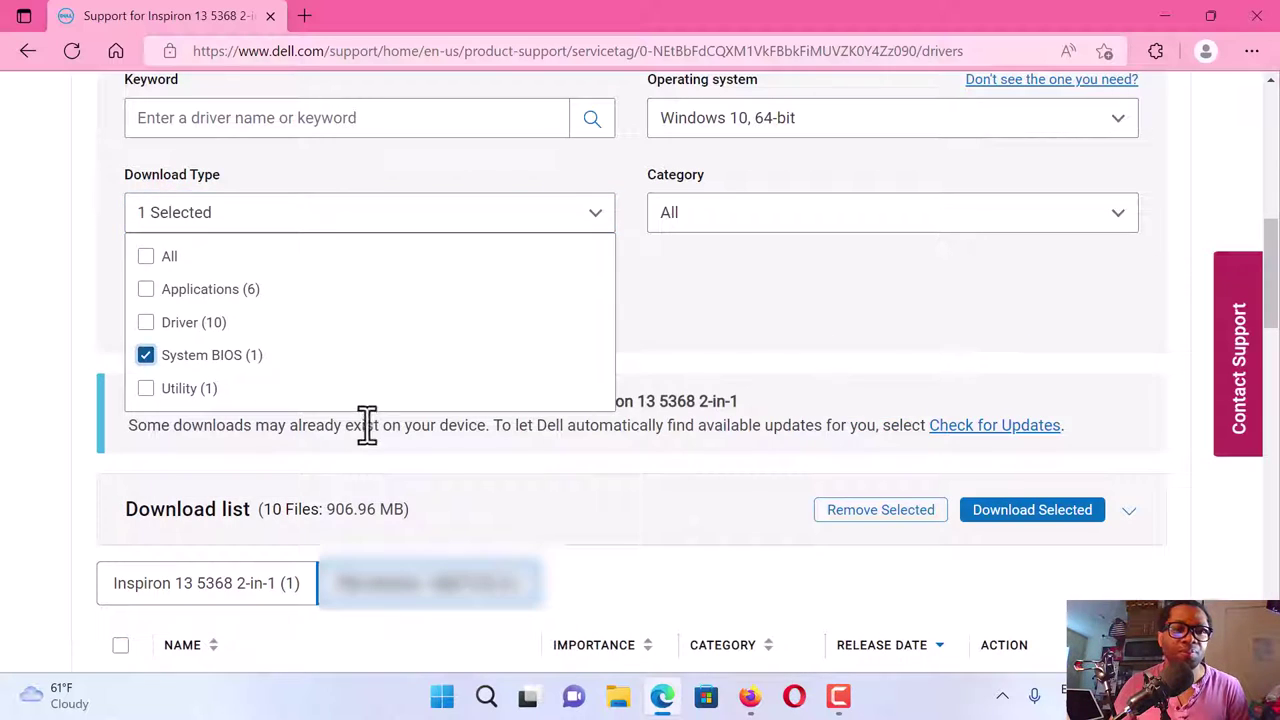
scroll(605, 520, down, 3)
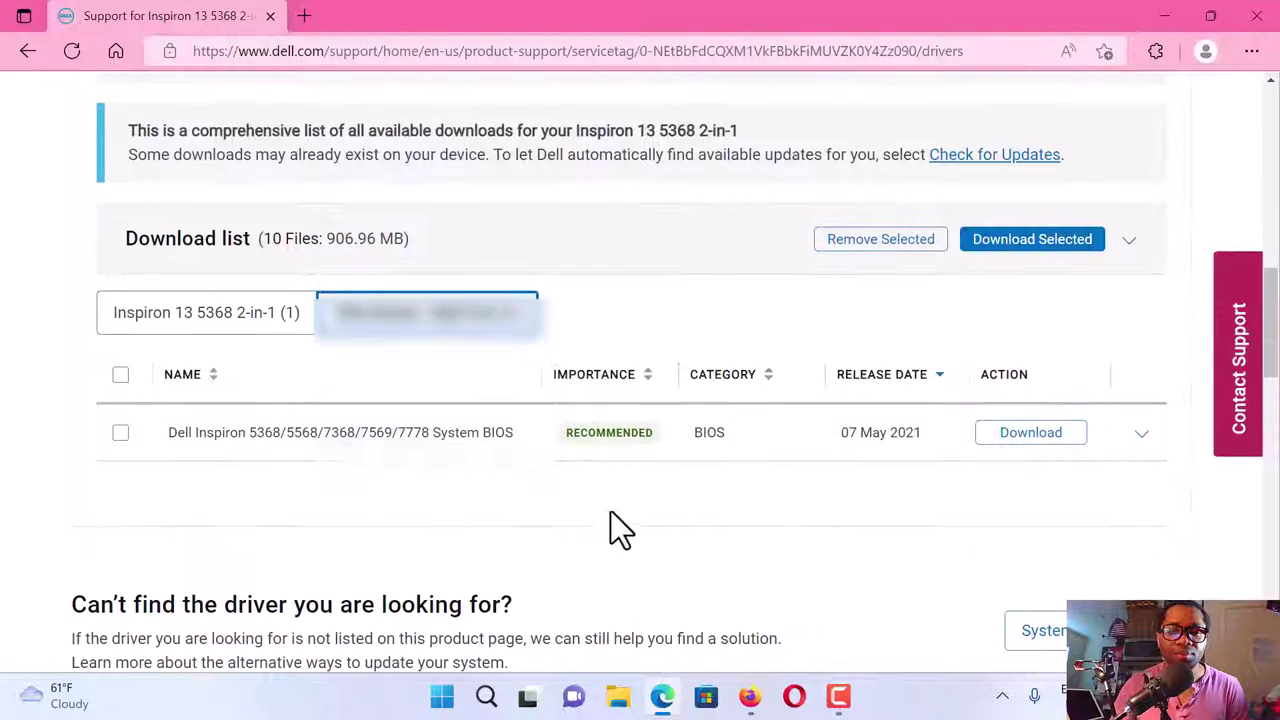
Select the Dell Inspiron 5368/5568/7368/7569/7778 System BIOS entry and download it.
scroll(617, 515, up, 1)
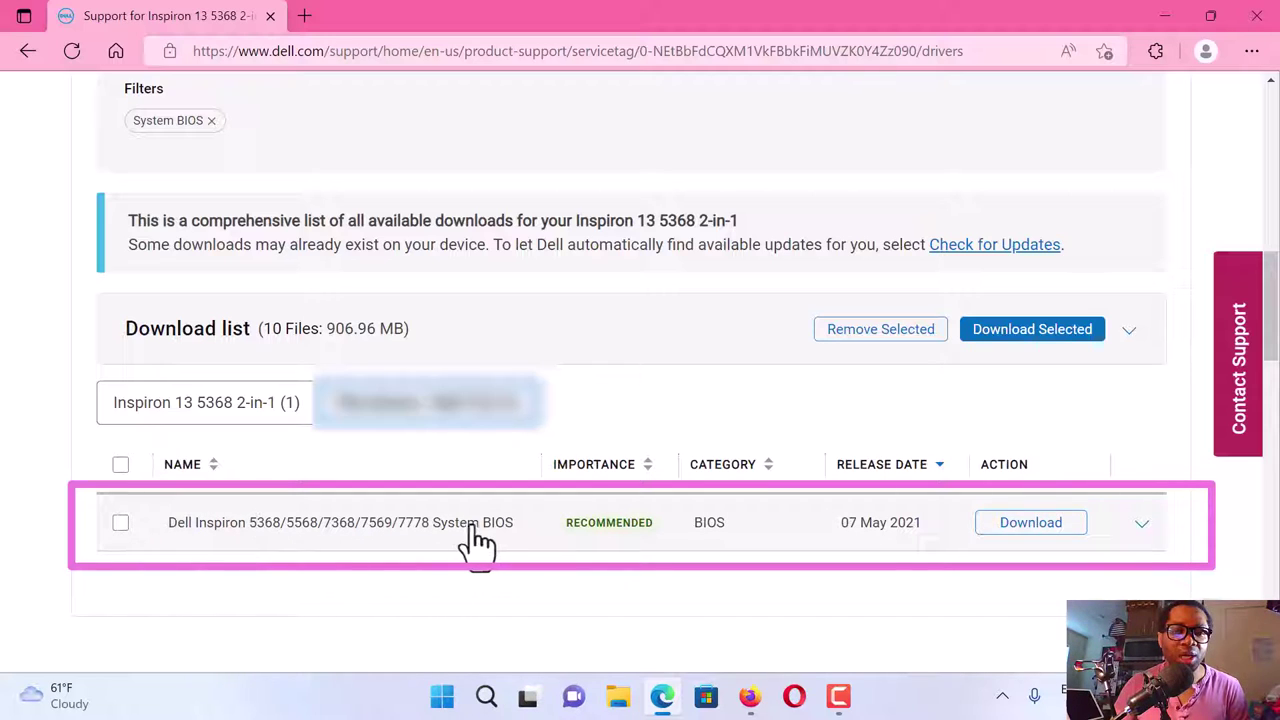
click(120, 523)
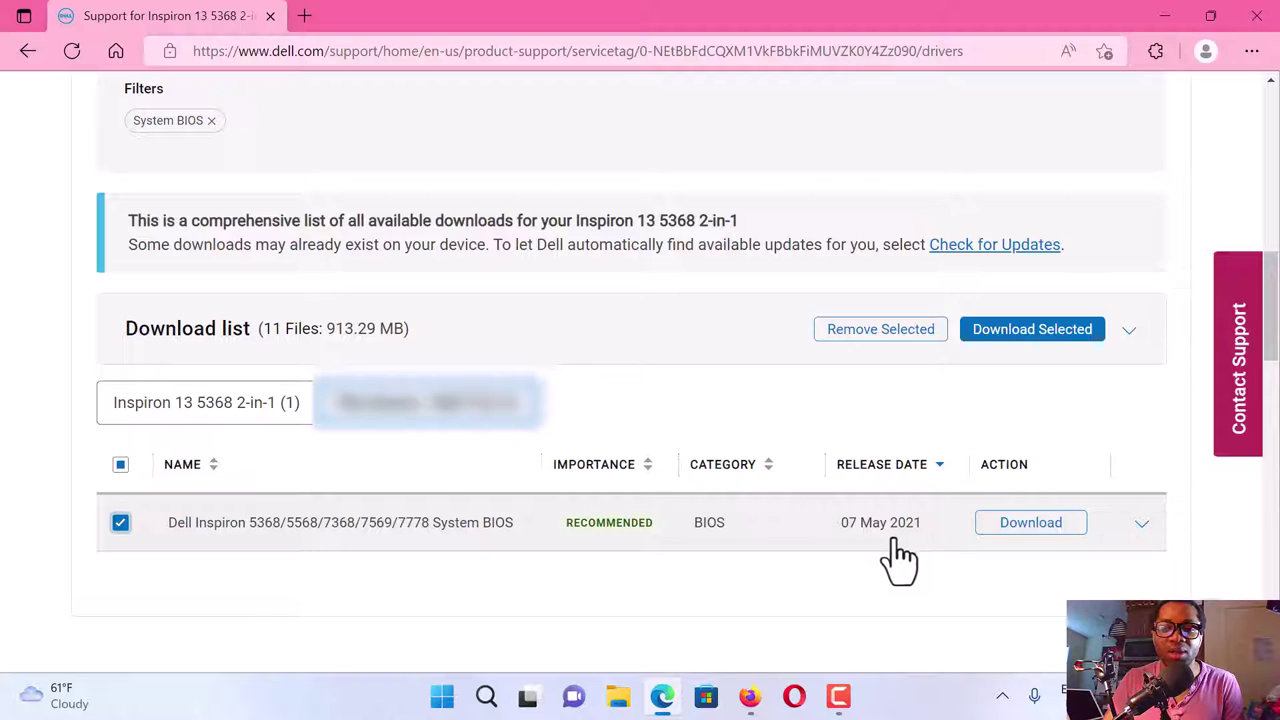
click(1022, 530)
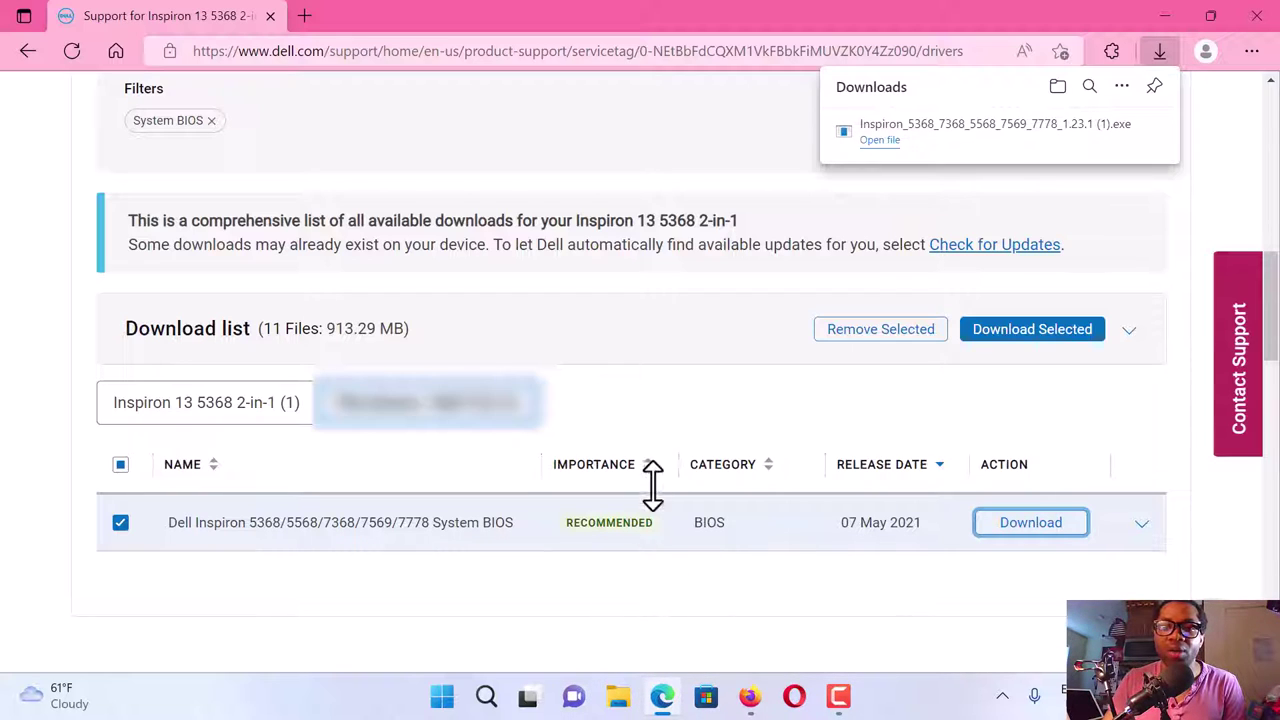
Run the downloaded 1.23.1 BIOS update file, accept its update notice and confirm the BIOS replacement.
click(880, 140)
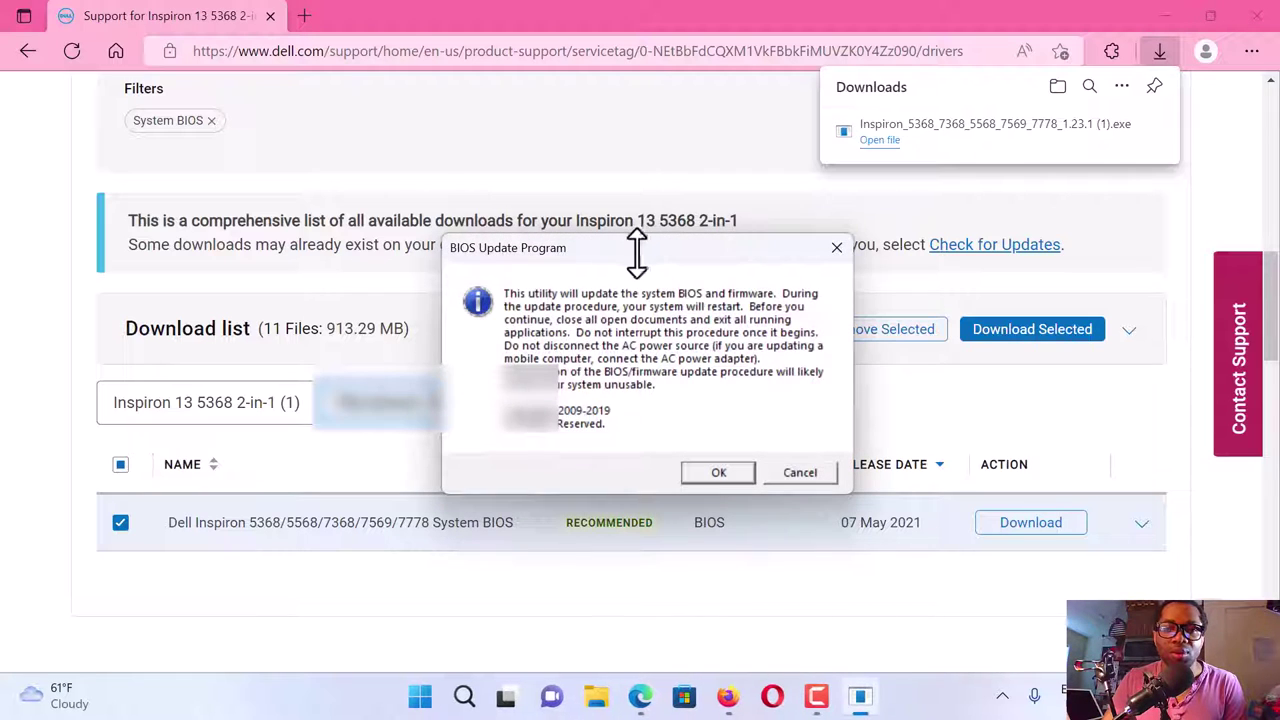
drag(580, 245, 314, 251)
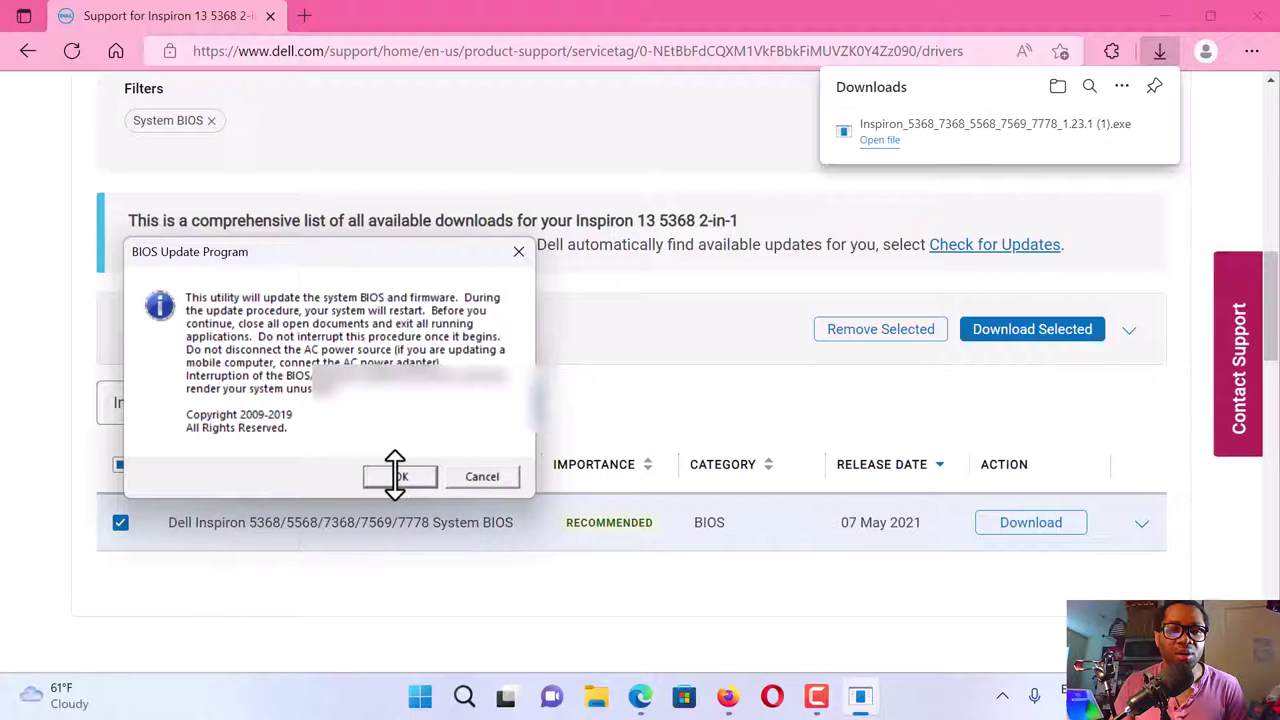
click(397, 477)
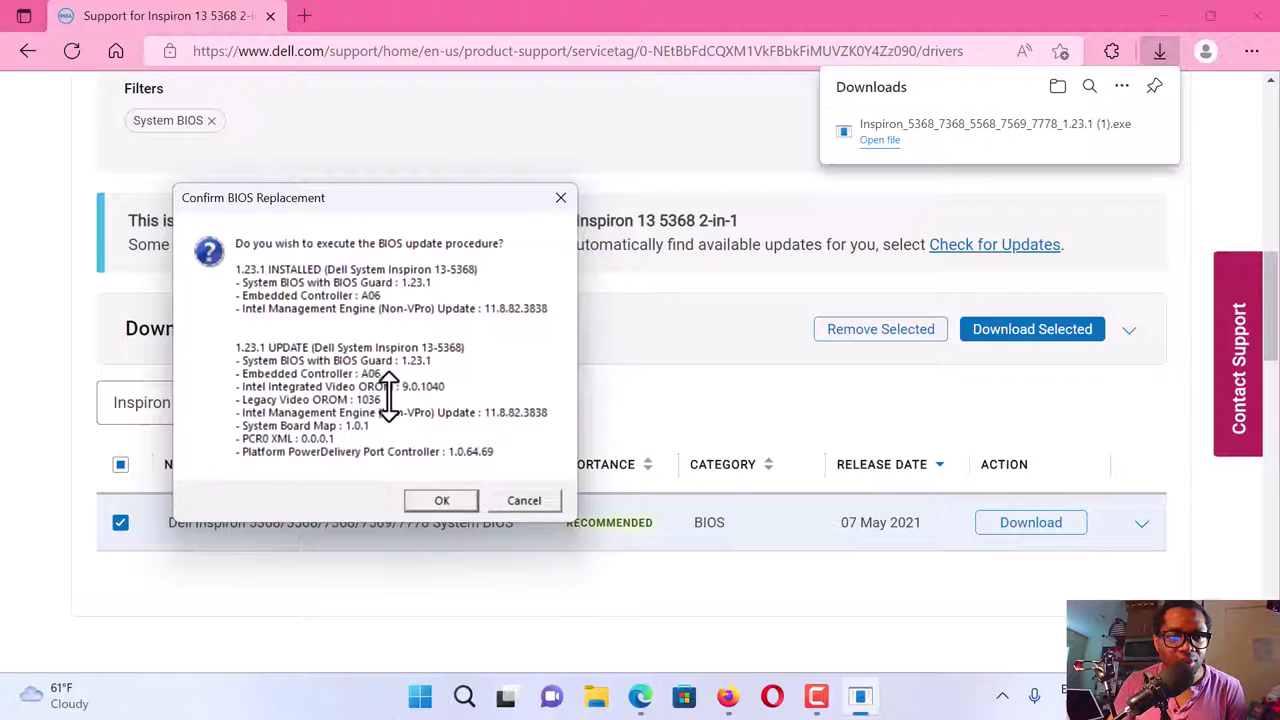
click(432, 498)
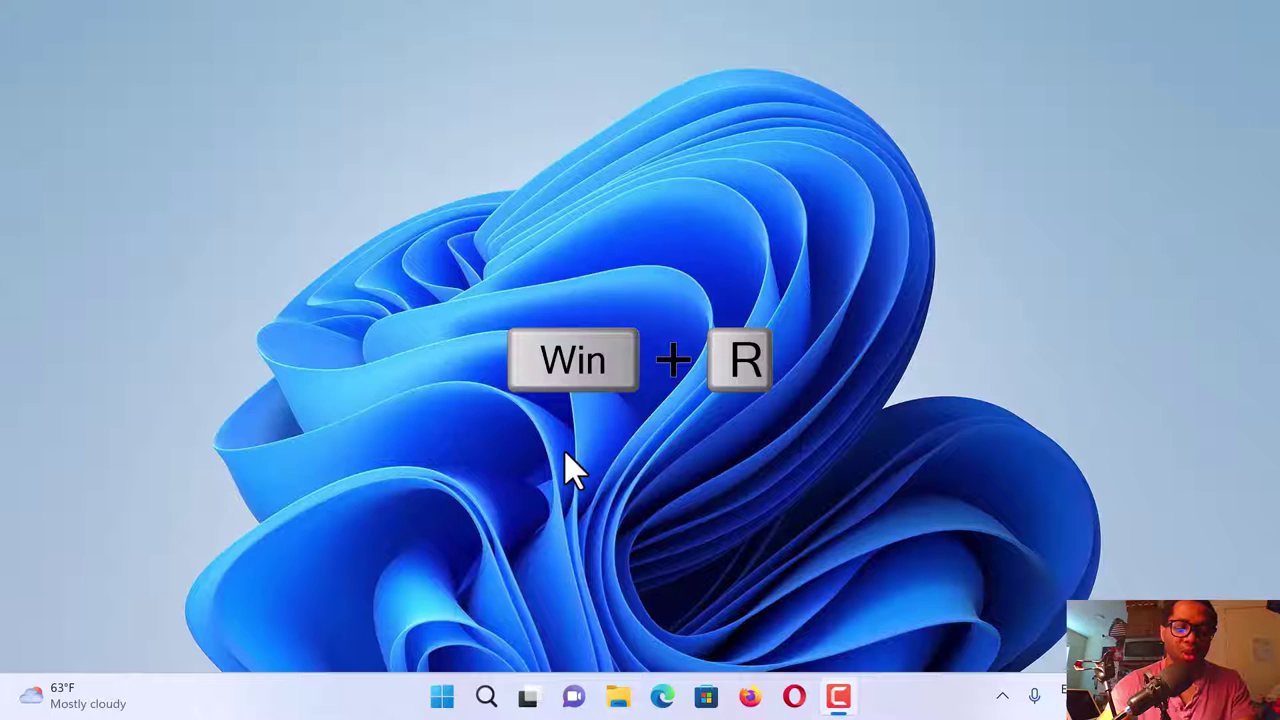
Open System Information by running msinfo32 from the Windows Run dialog.
key(super+r)
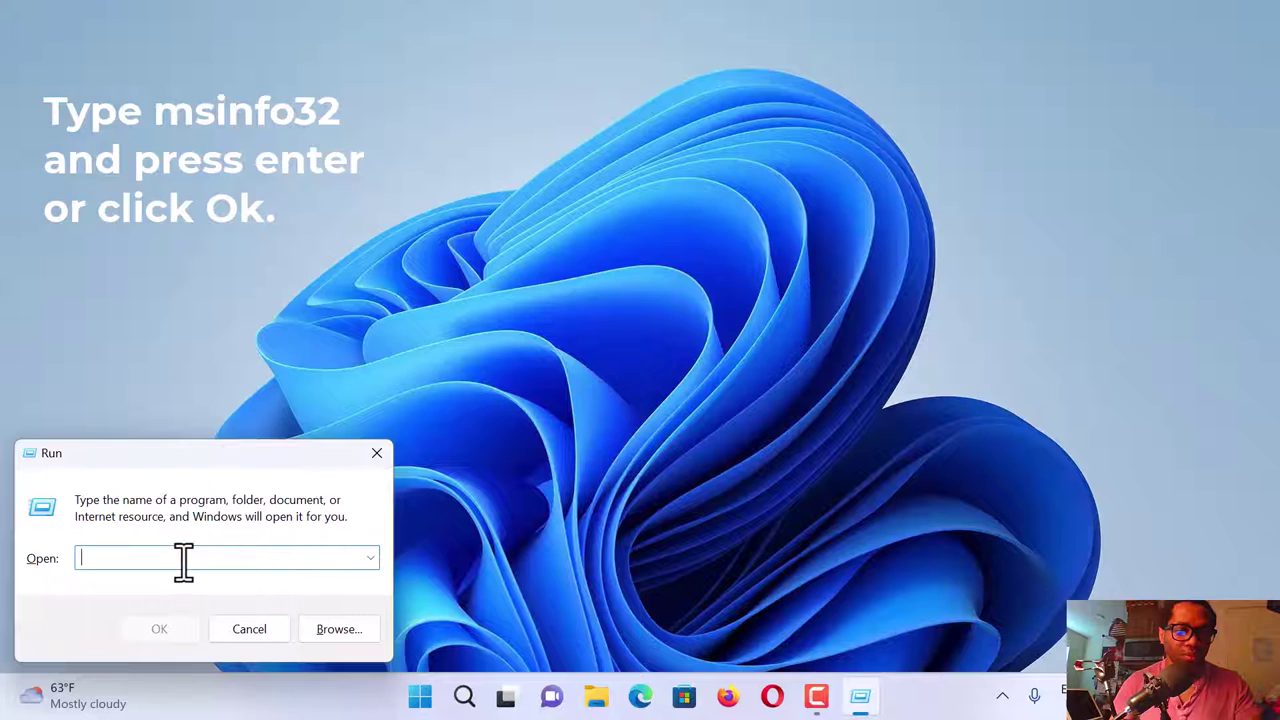
text(ms)
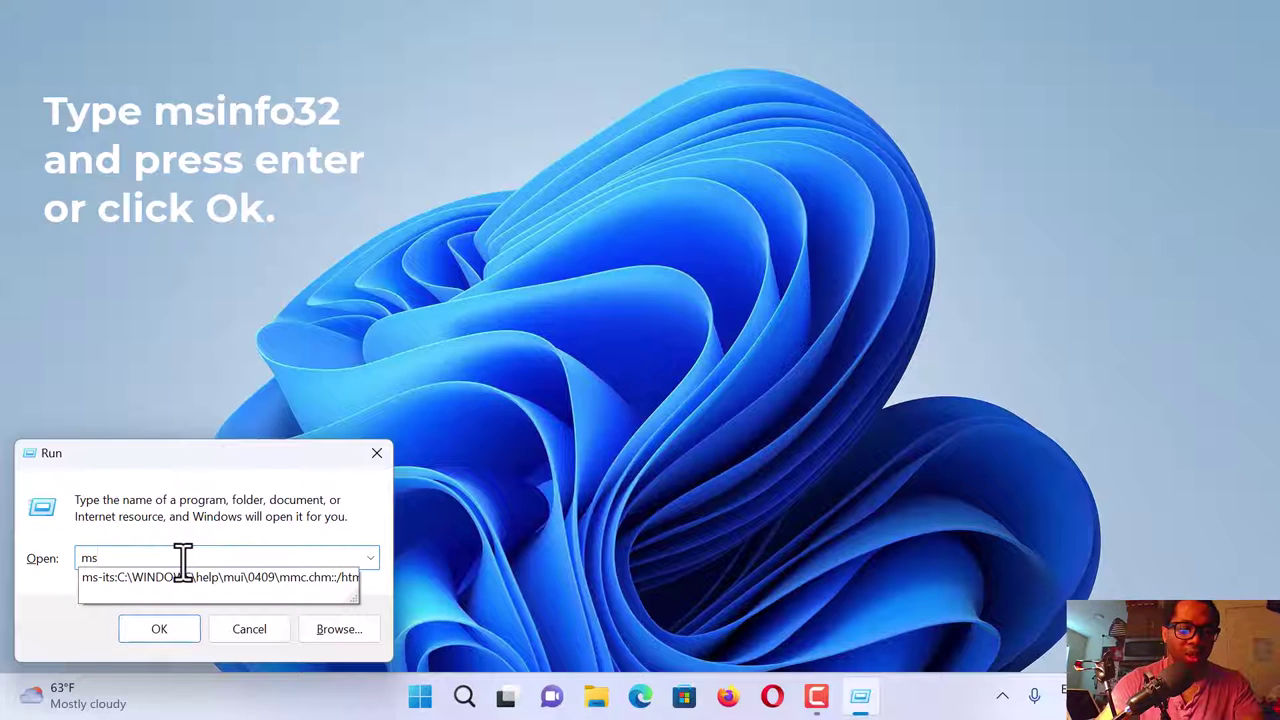
text(info32)
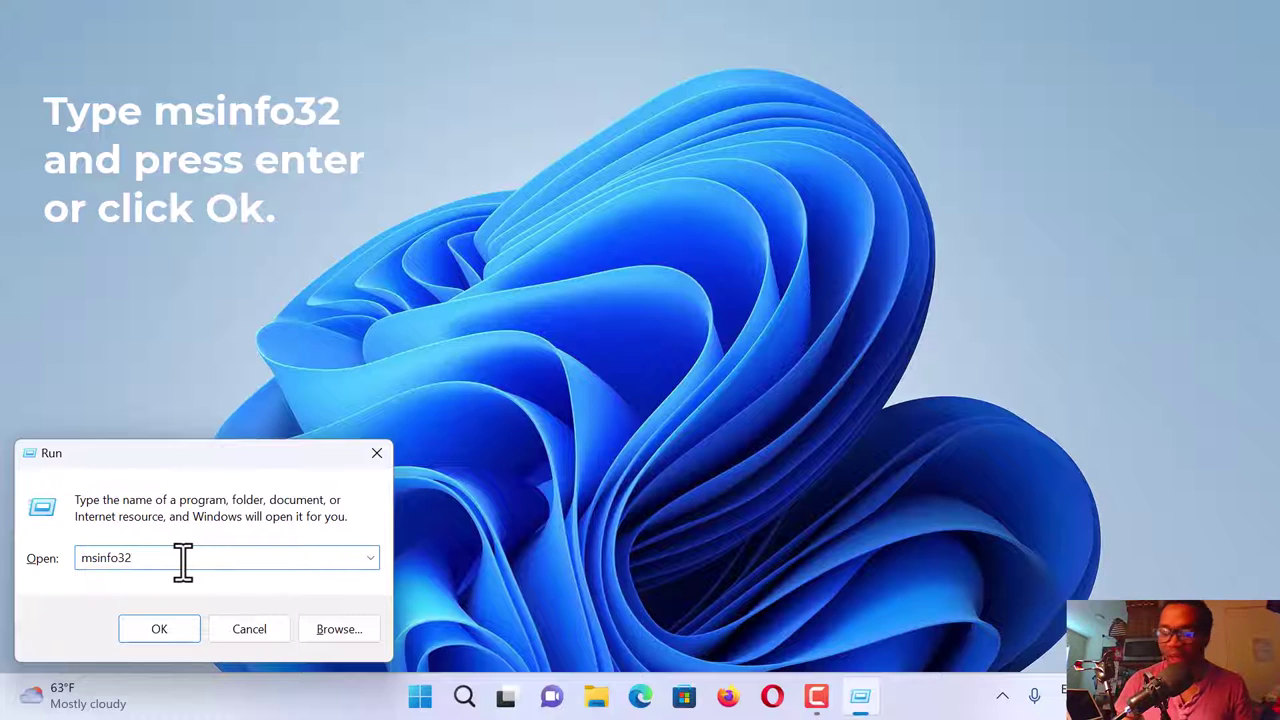
click(153, 625)
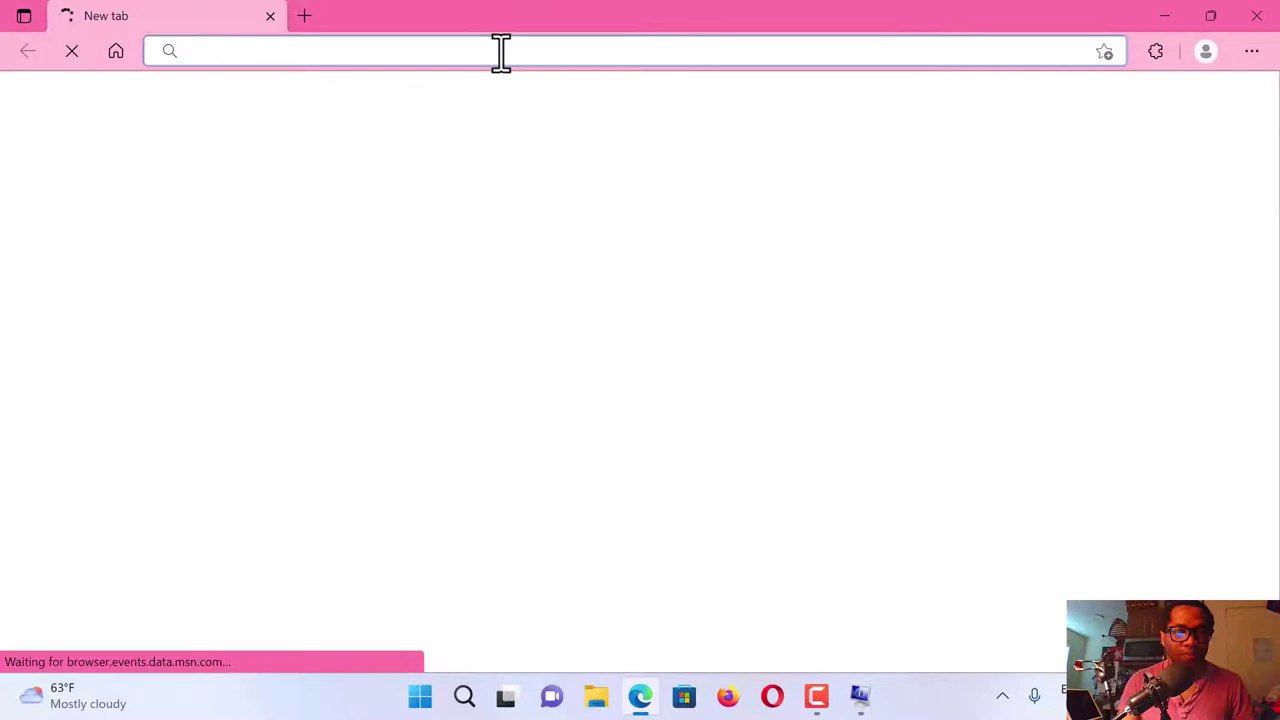
Go to dell.com/support in Microsoft Edge and dismiss the Need Help prompt.
text(dell)
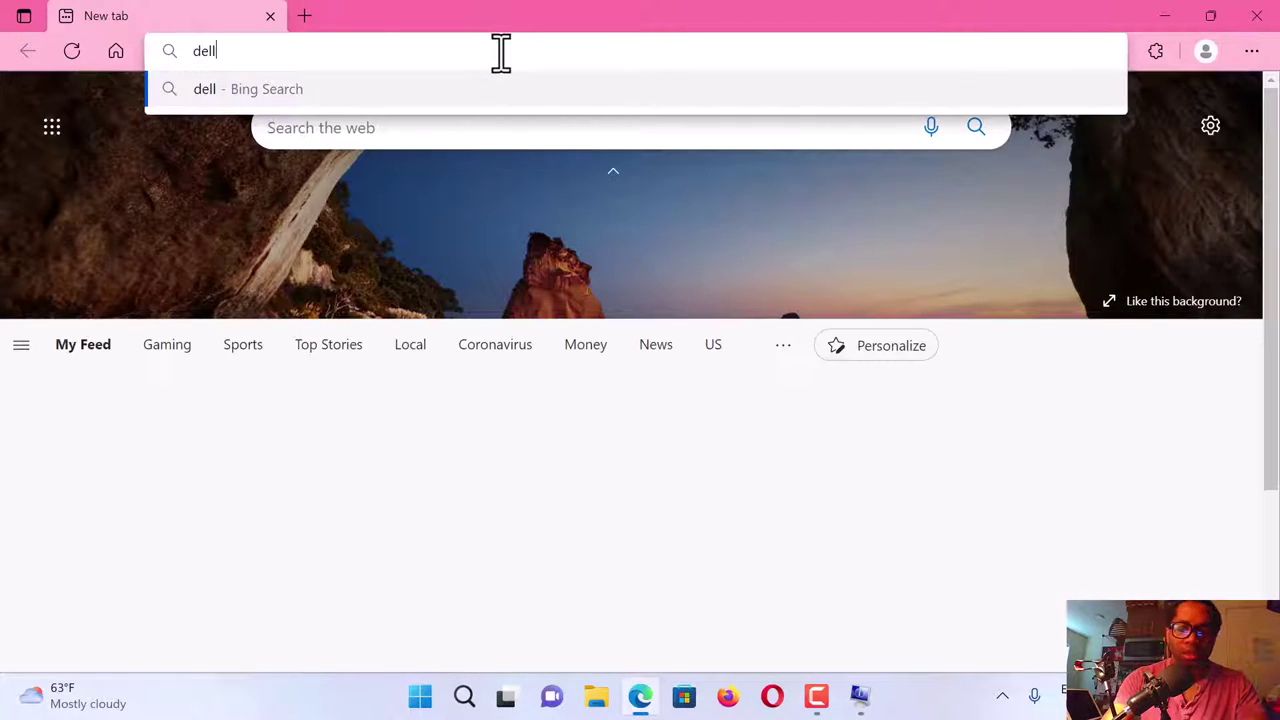
text(.com/)
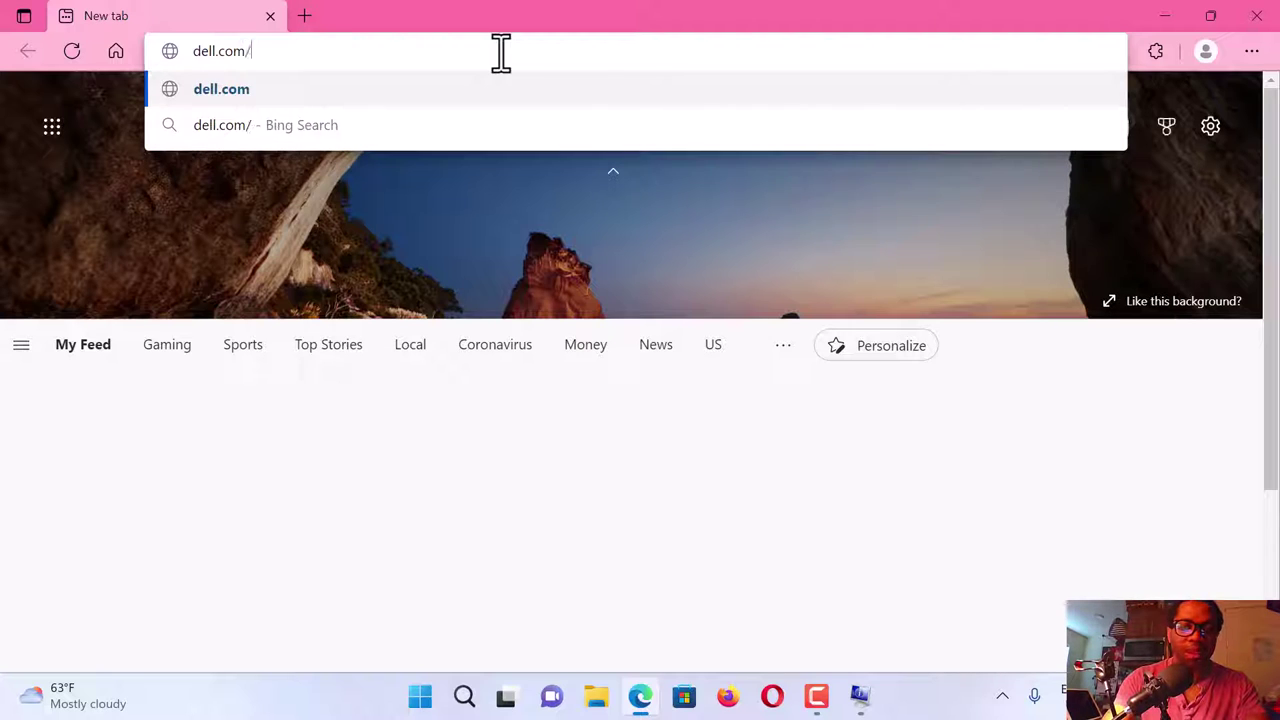
text(support)
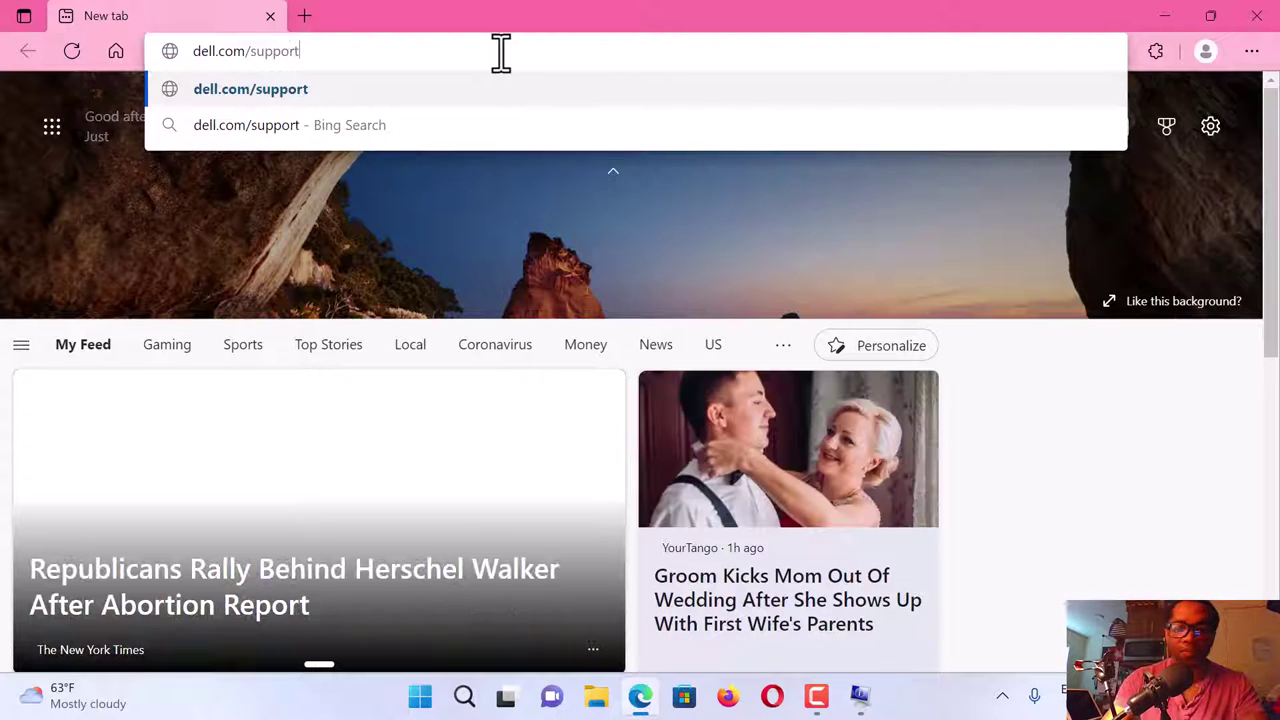
key(Return)
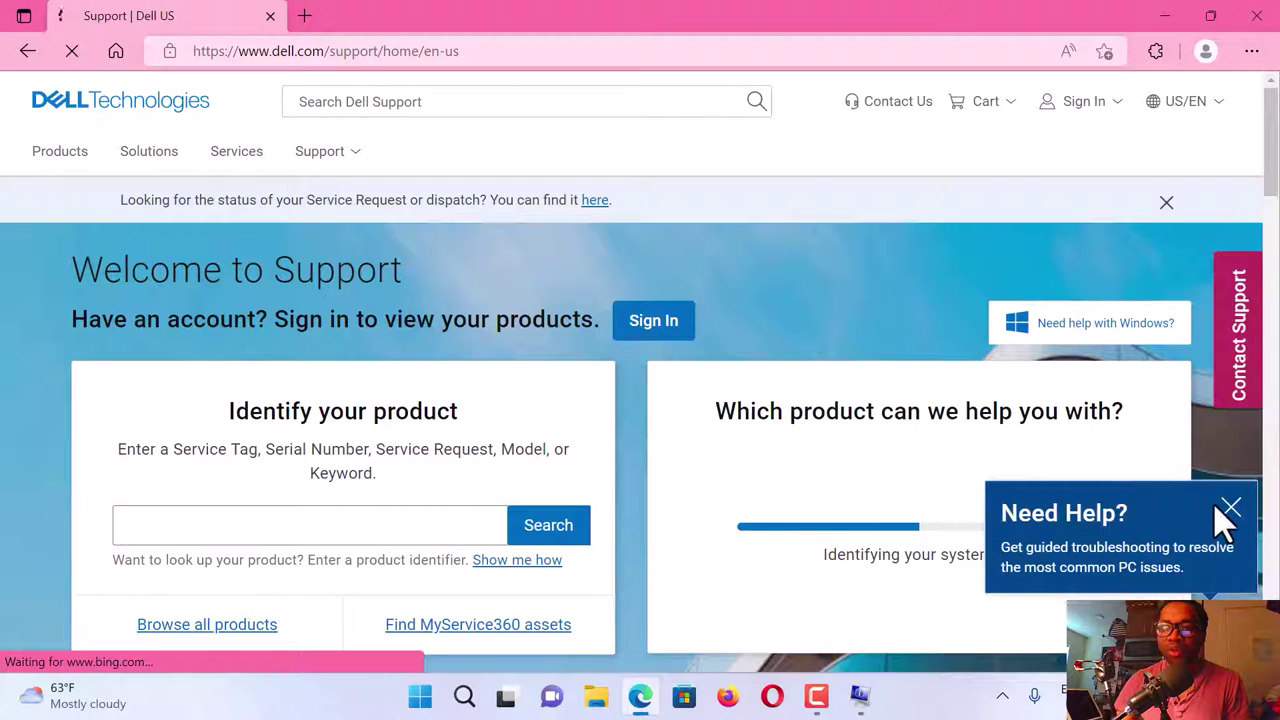
click(1230, 509)
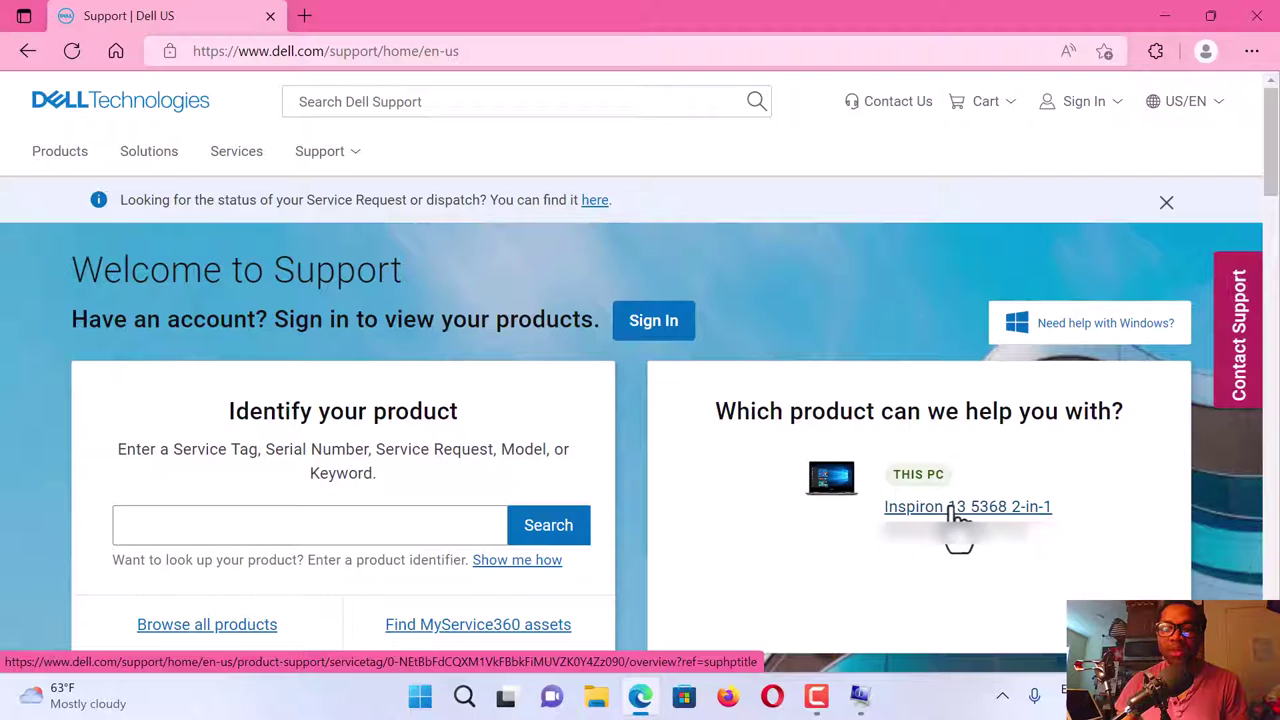
Open the Inspiron 13 5368 2-in-1 support page for this PC and decline the feedback survey.
click(945, 512)
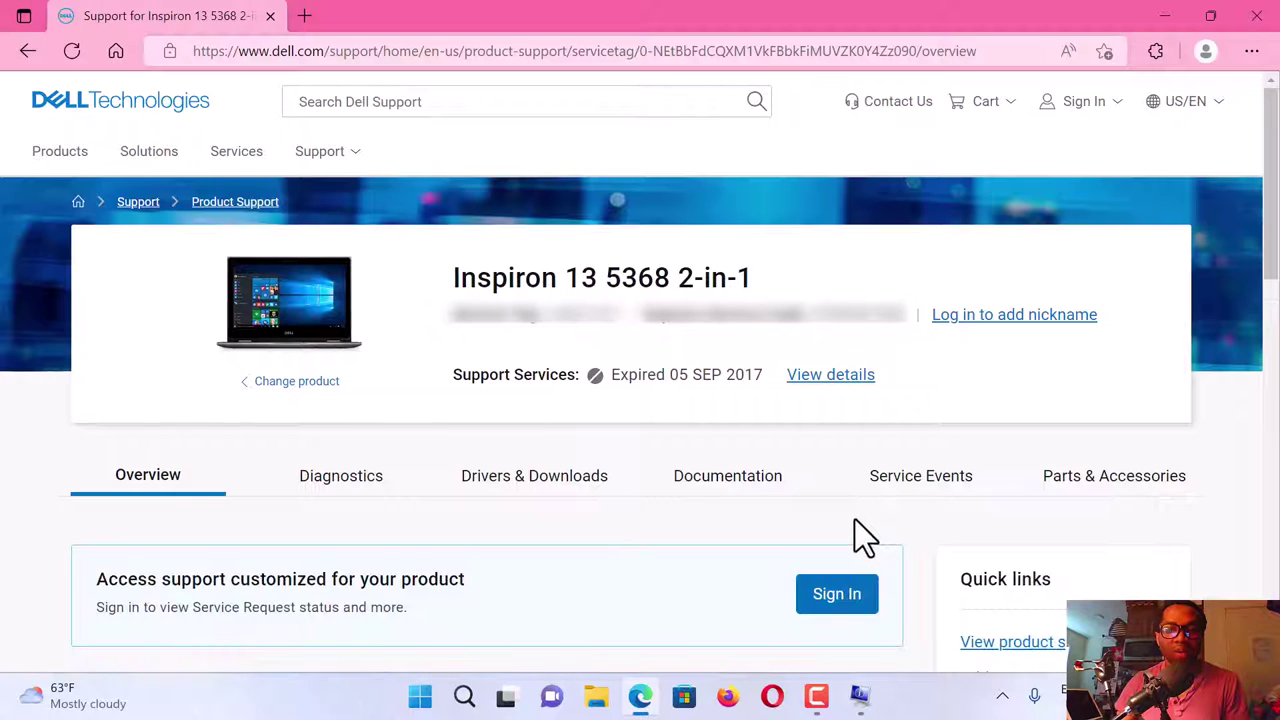
scroll(839, 501, down, 1)
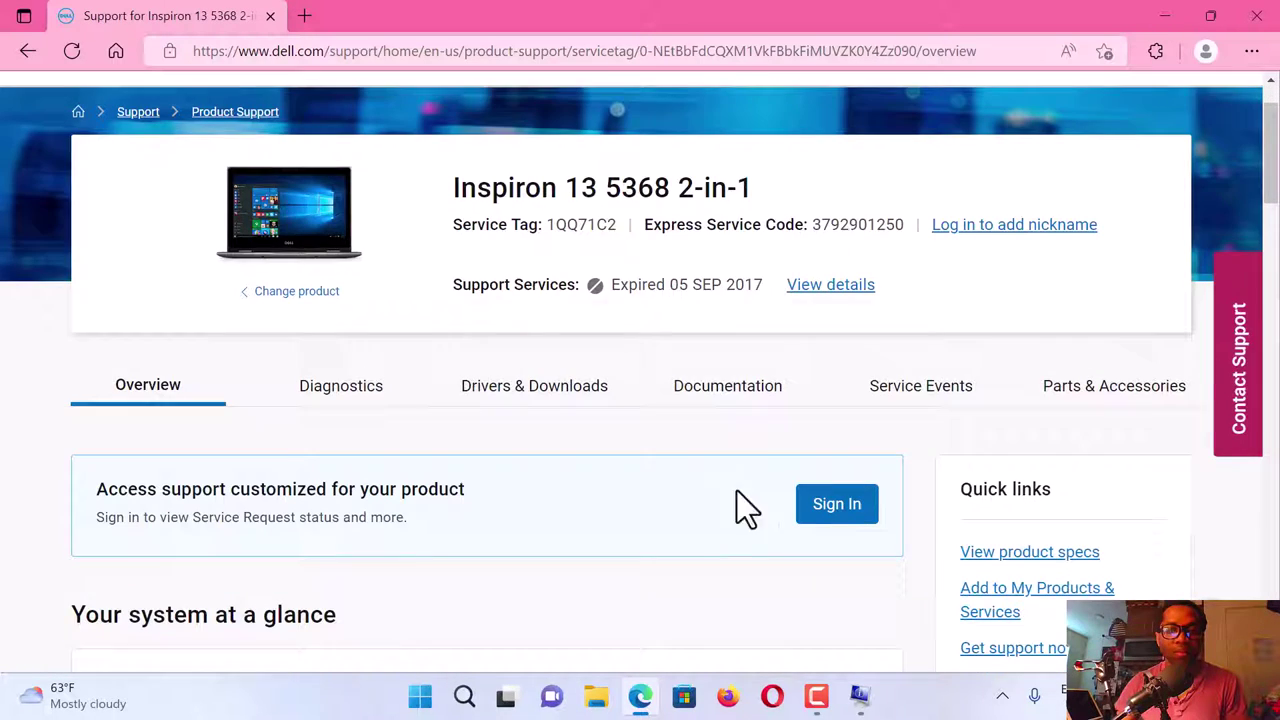
click(520, 393)
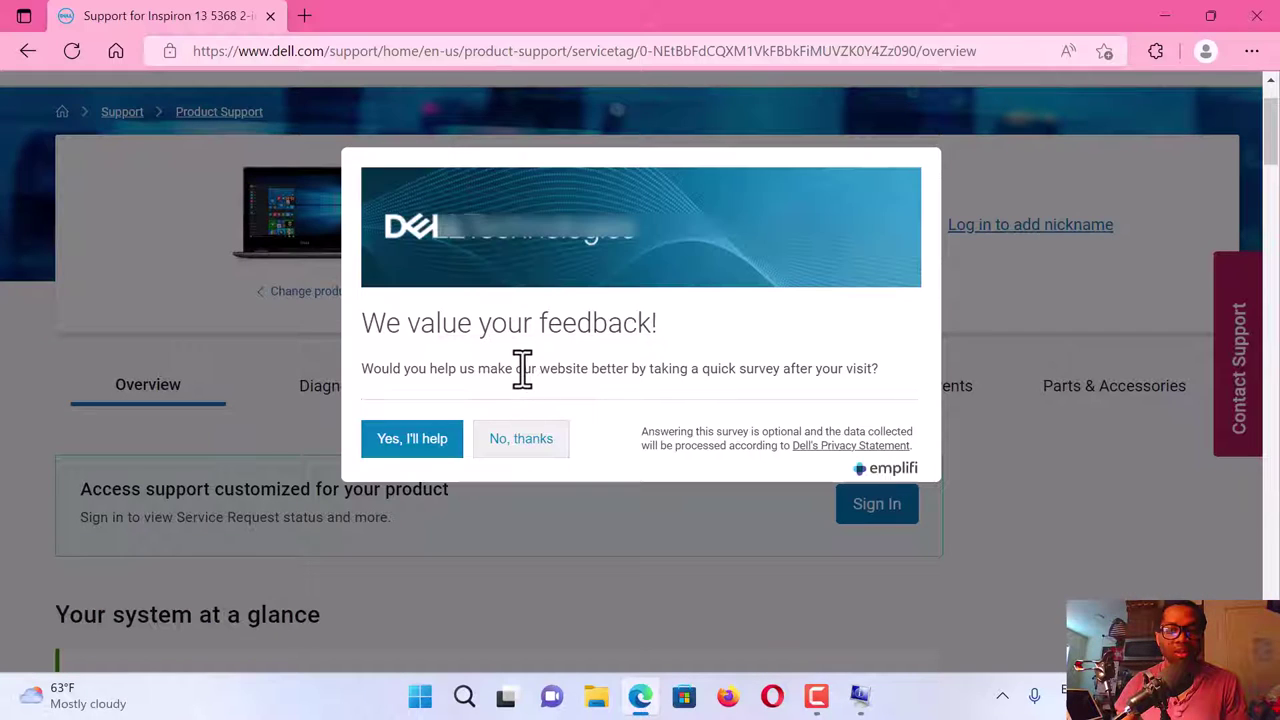
click(537, 440)
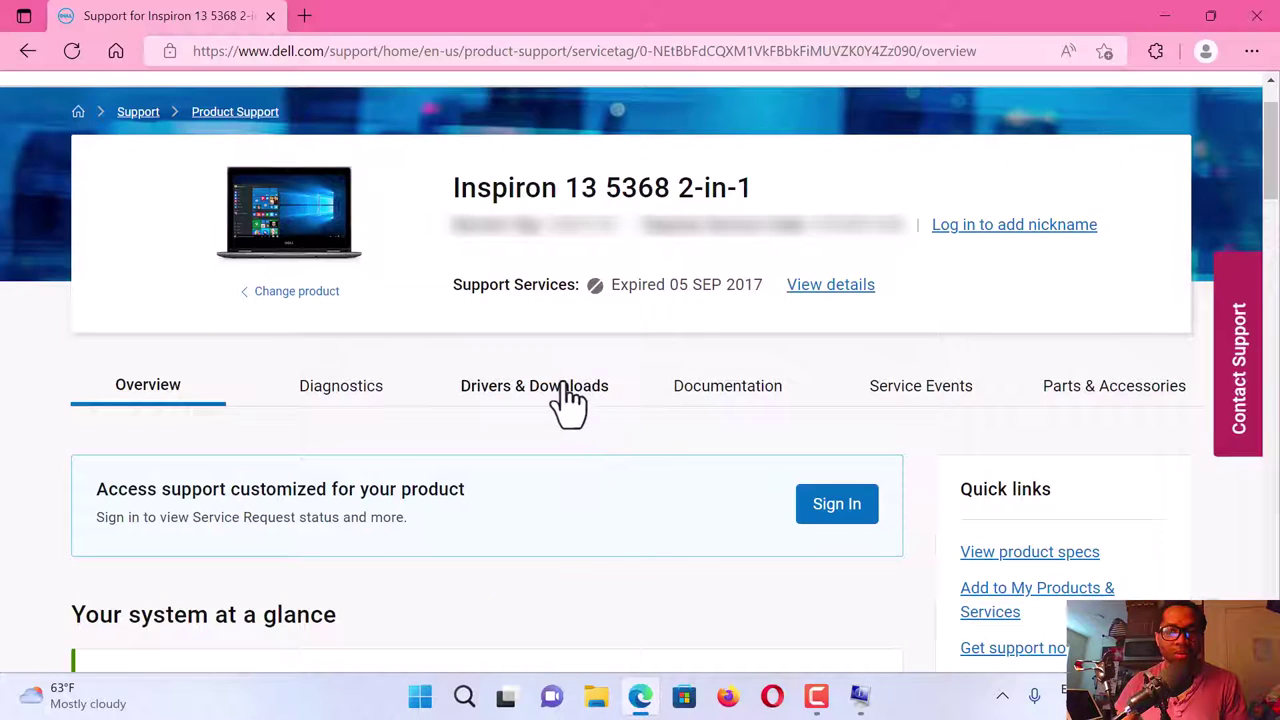
Show the laptop's Drivers & Downloads and dismiss the Windows 11 requirements notice.
click(601, 398)
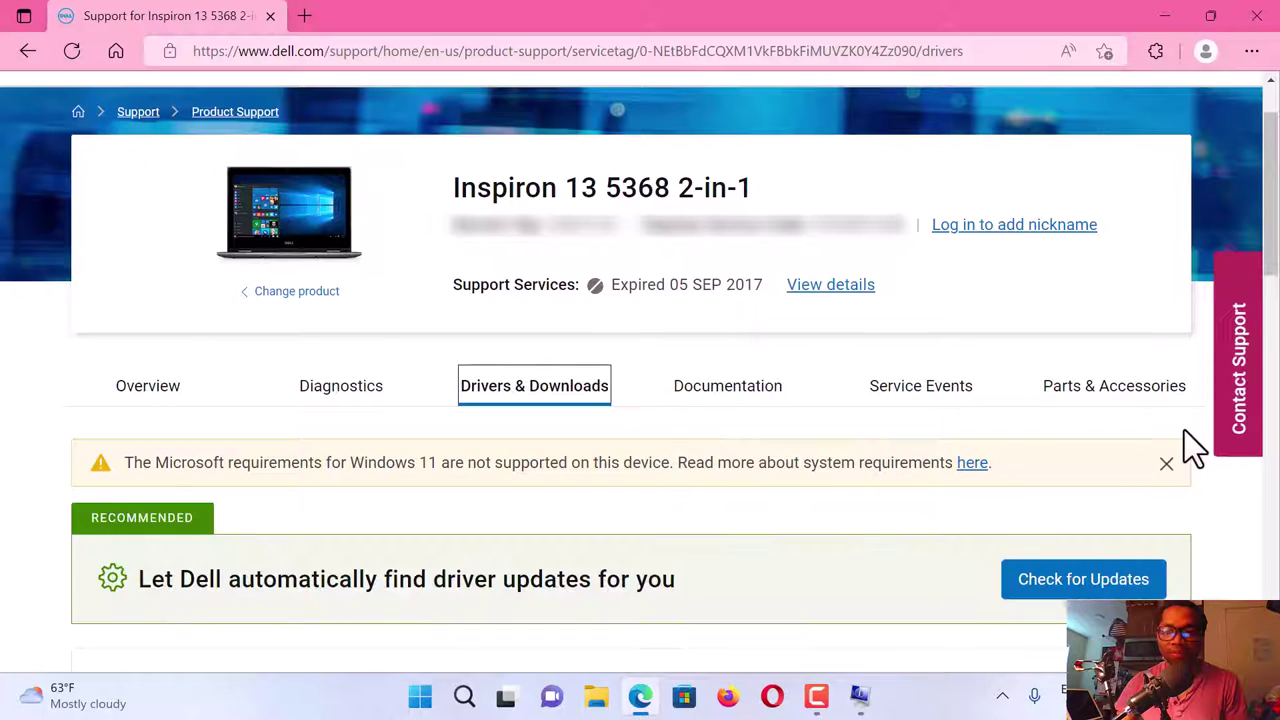
click(1166, 464)
scroll(1068, 470, down, 3)
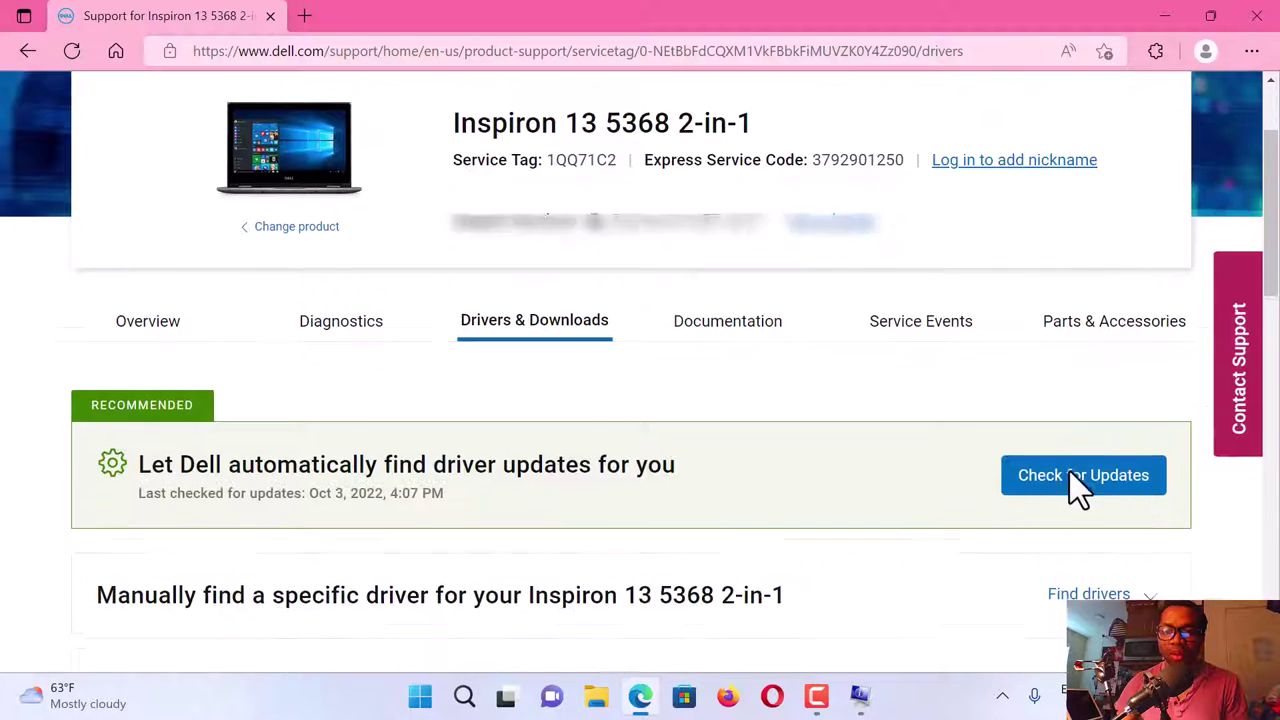